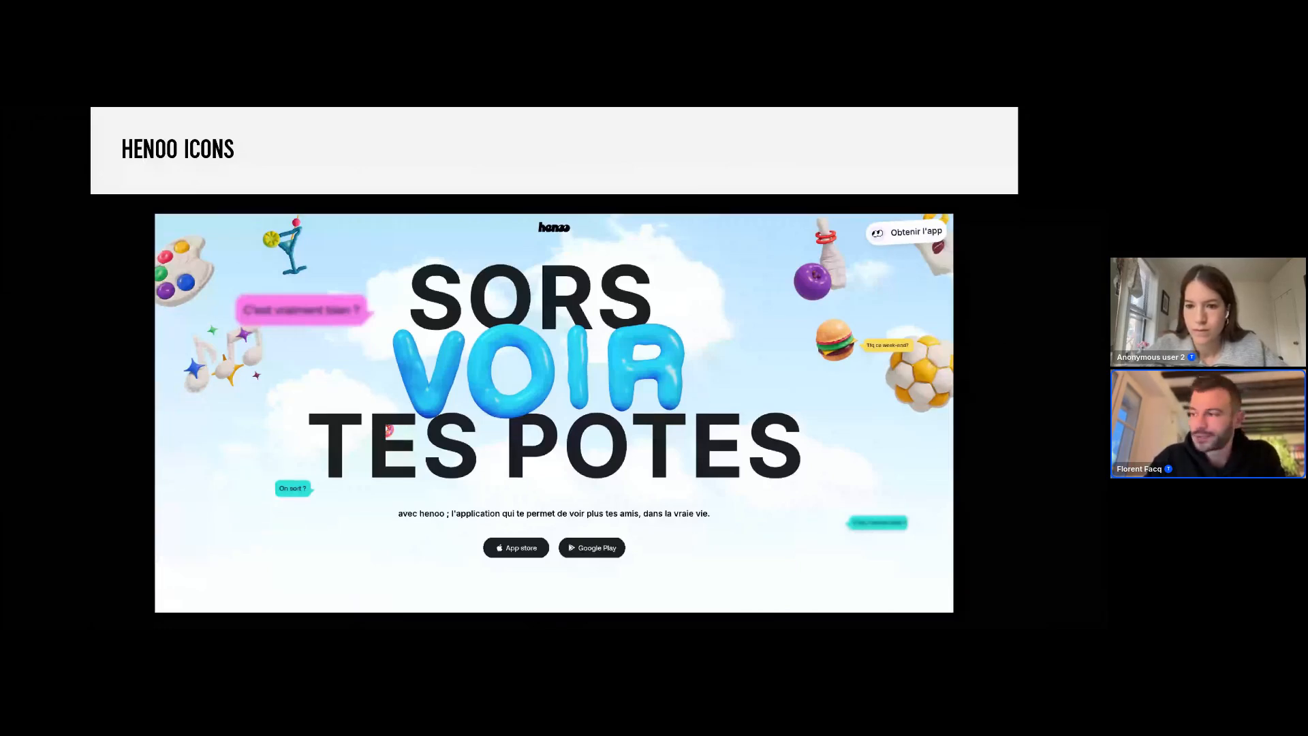
Step: Advance the presentation to the Henoo icons slide and switch to the Pimento home page tab
key(Right)
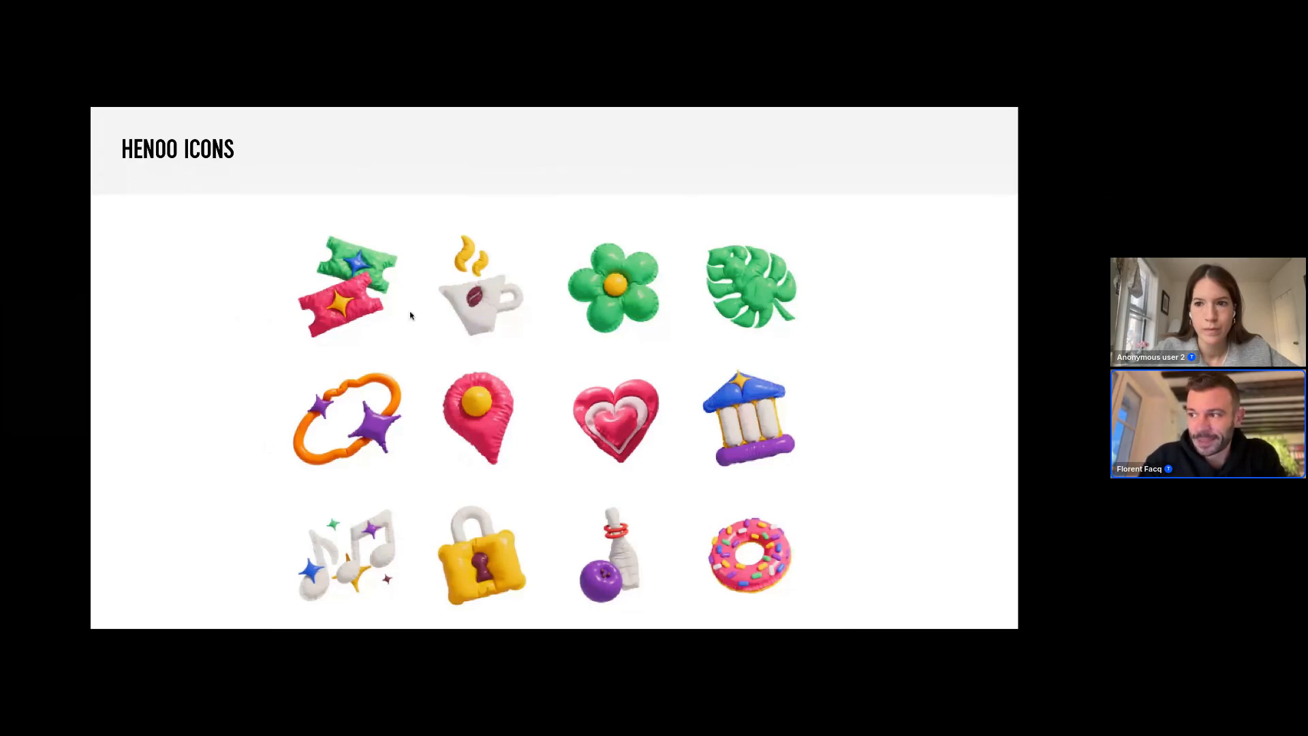
mouse_move(386, 109)
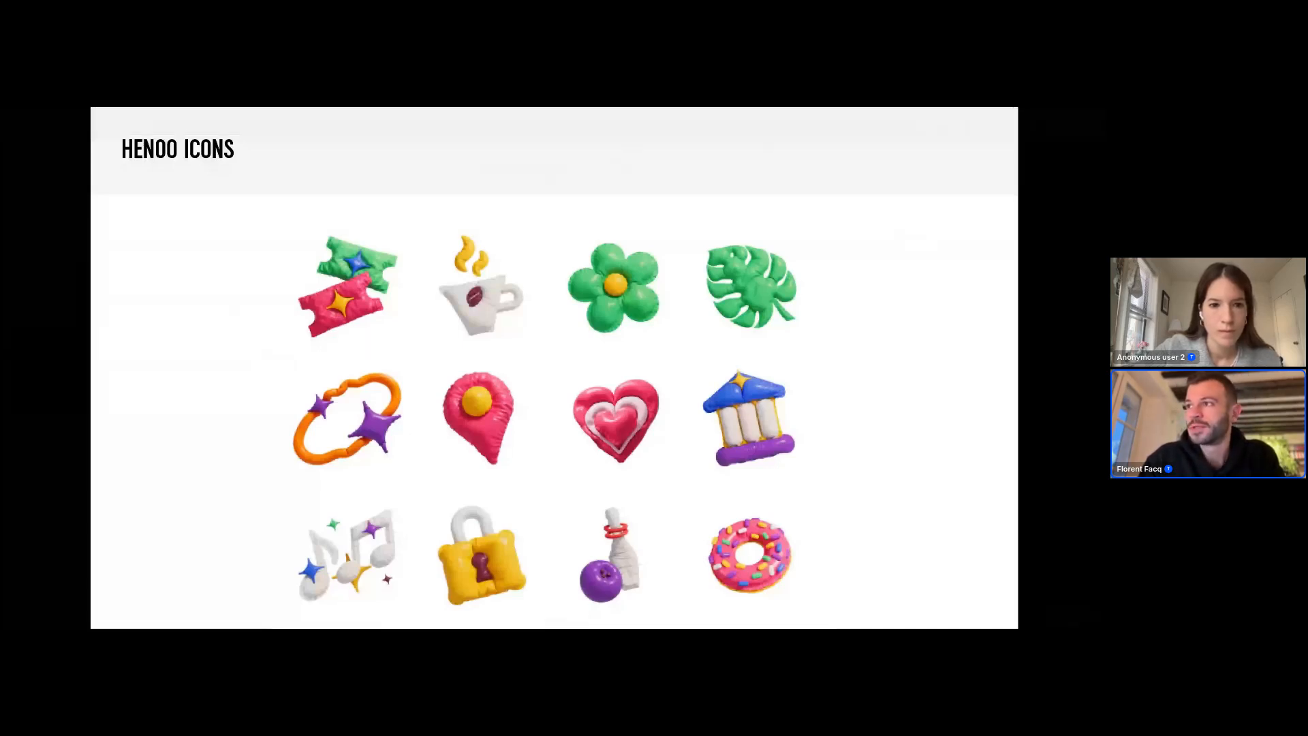
key(ctrl+Tab)
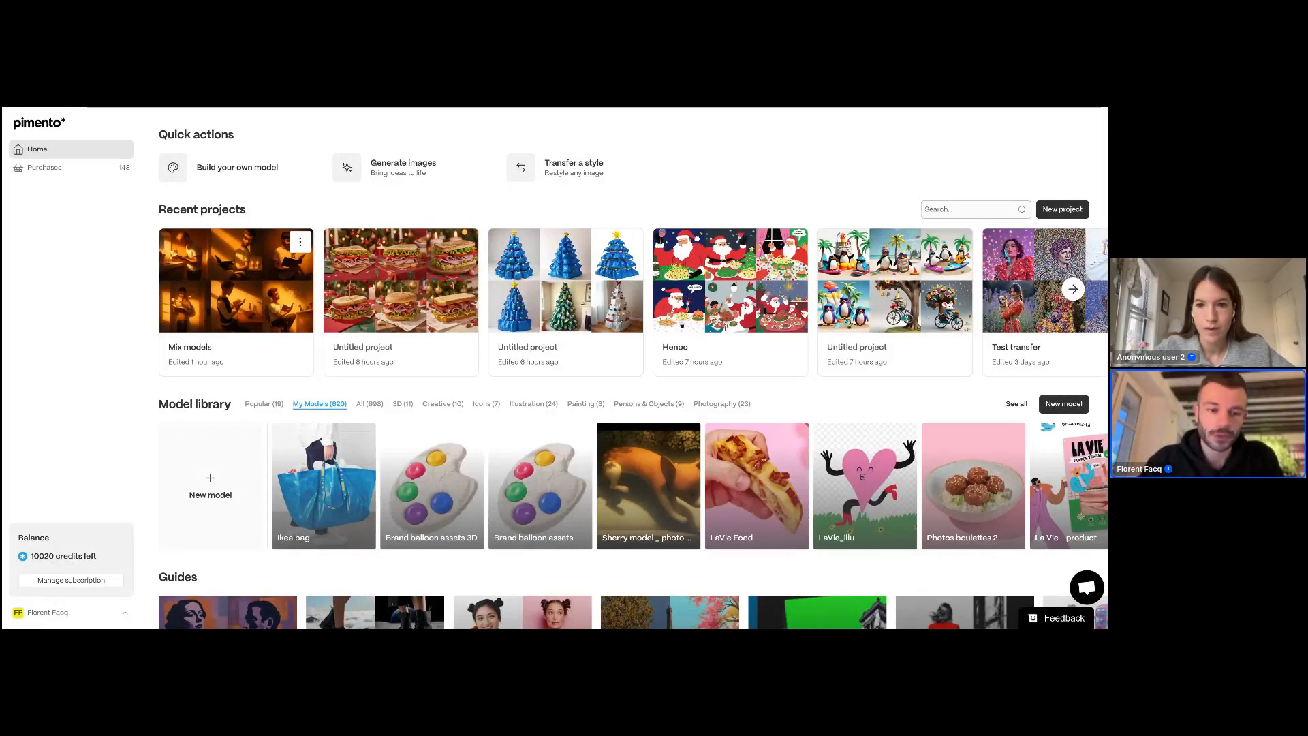
Step: Browse the model library, viewing the Illustration category and returning to My Models
scroll(693, 443, down, 1)
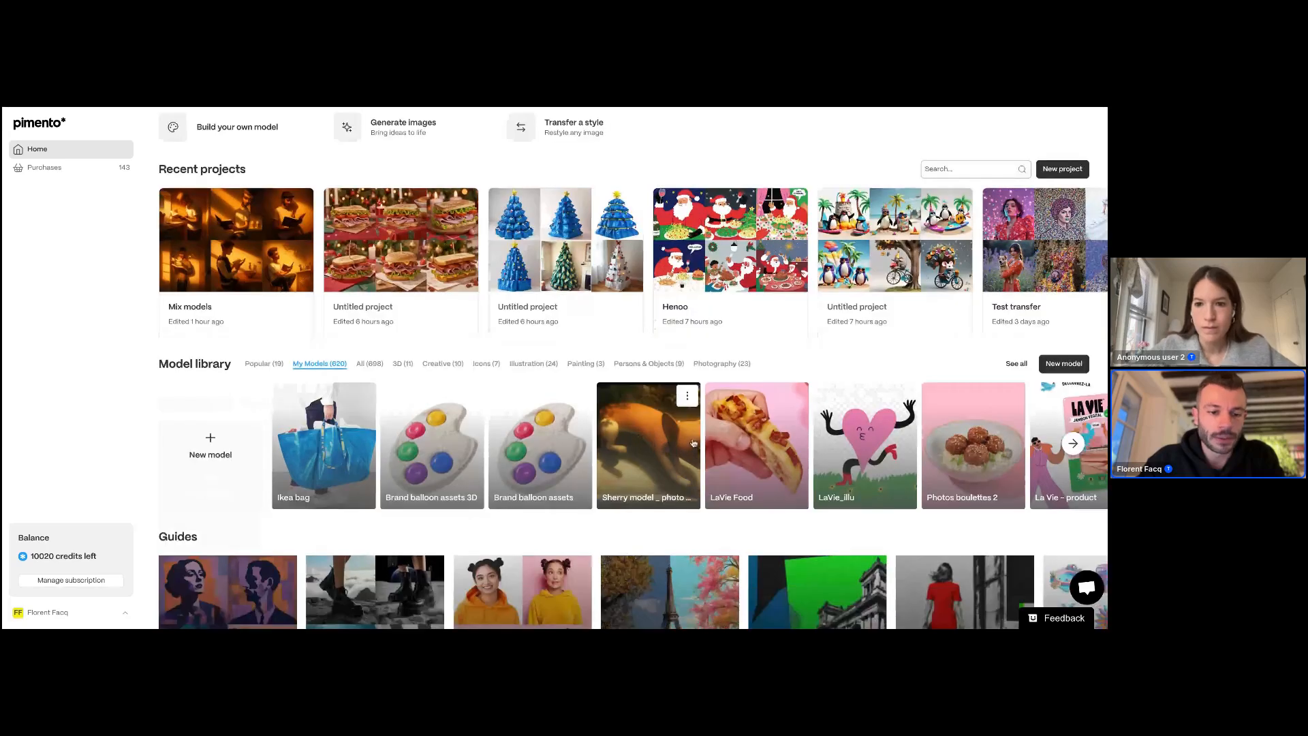
scroll(693, 443, right, 2)
scroll(577, 446, left, 2)
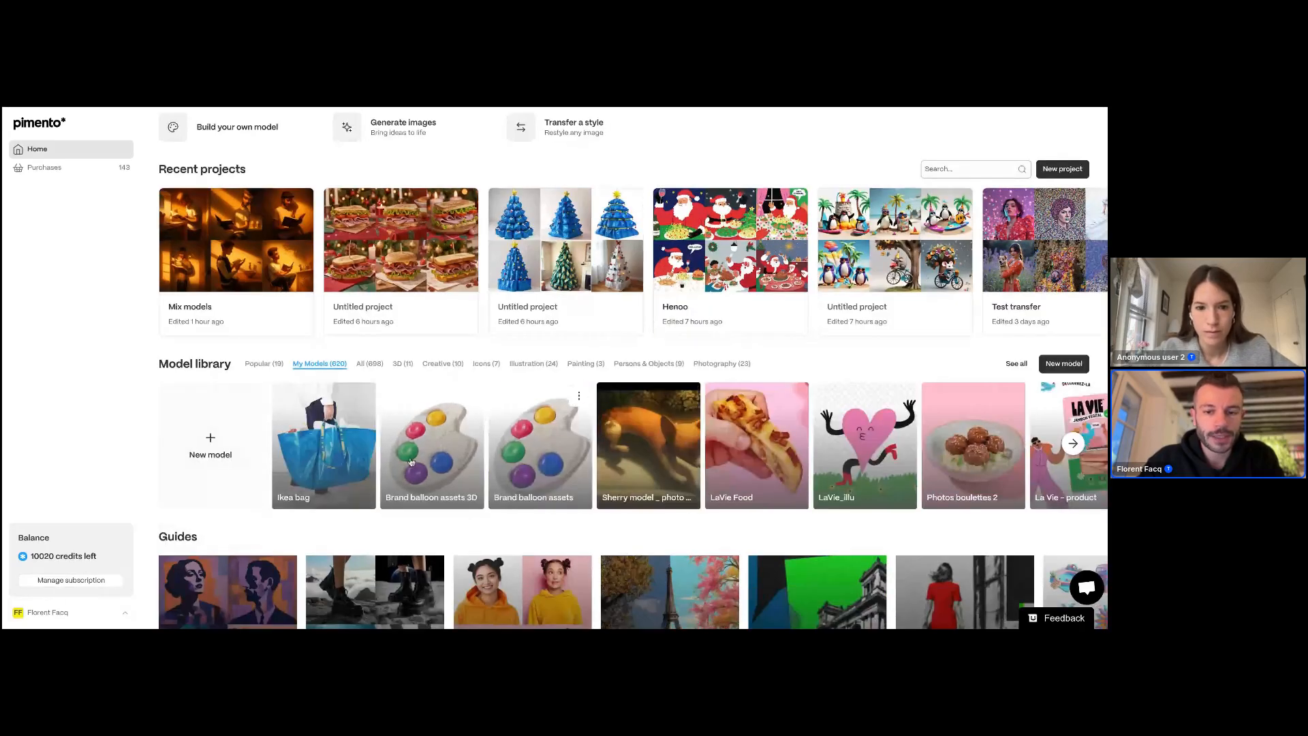
scroll(413, 461, right, 2)
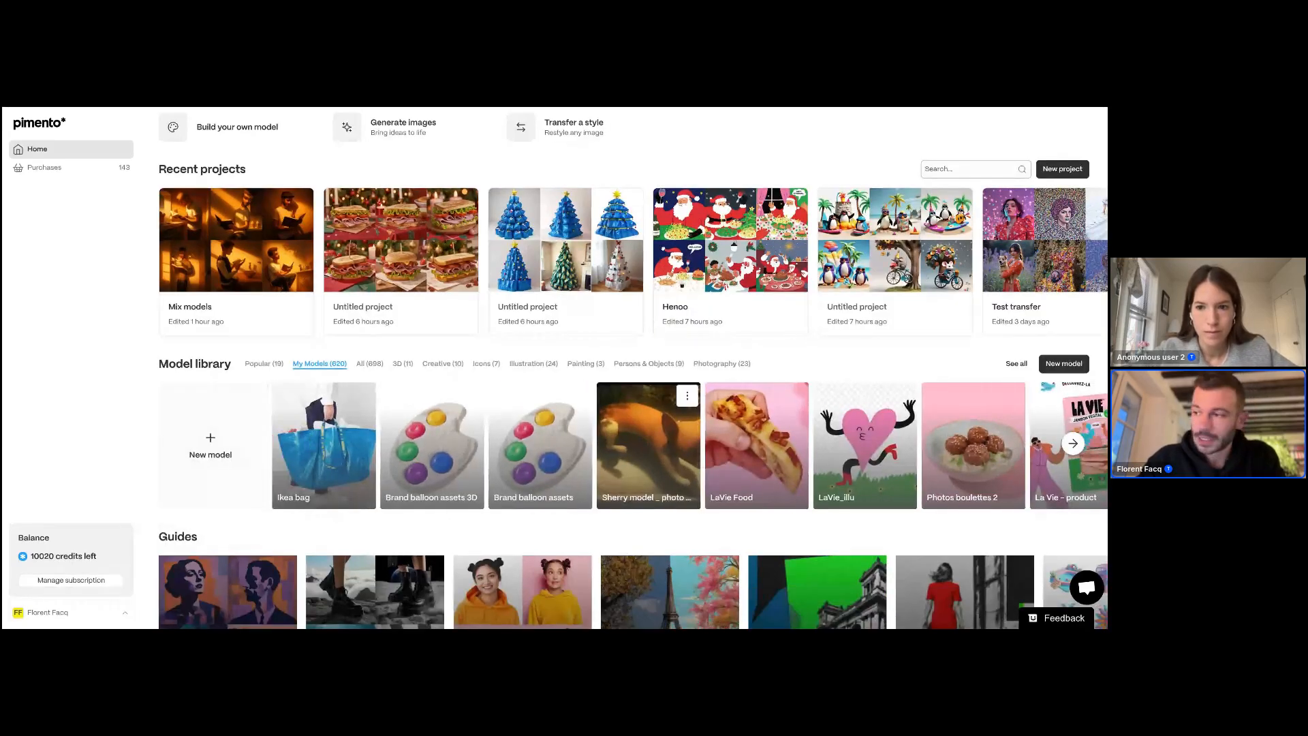
scroll(682, 447, left, 1)
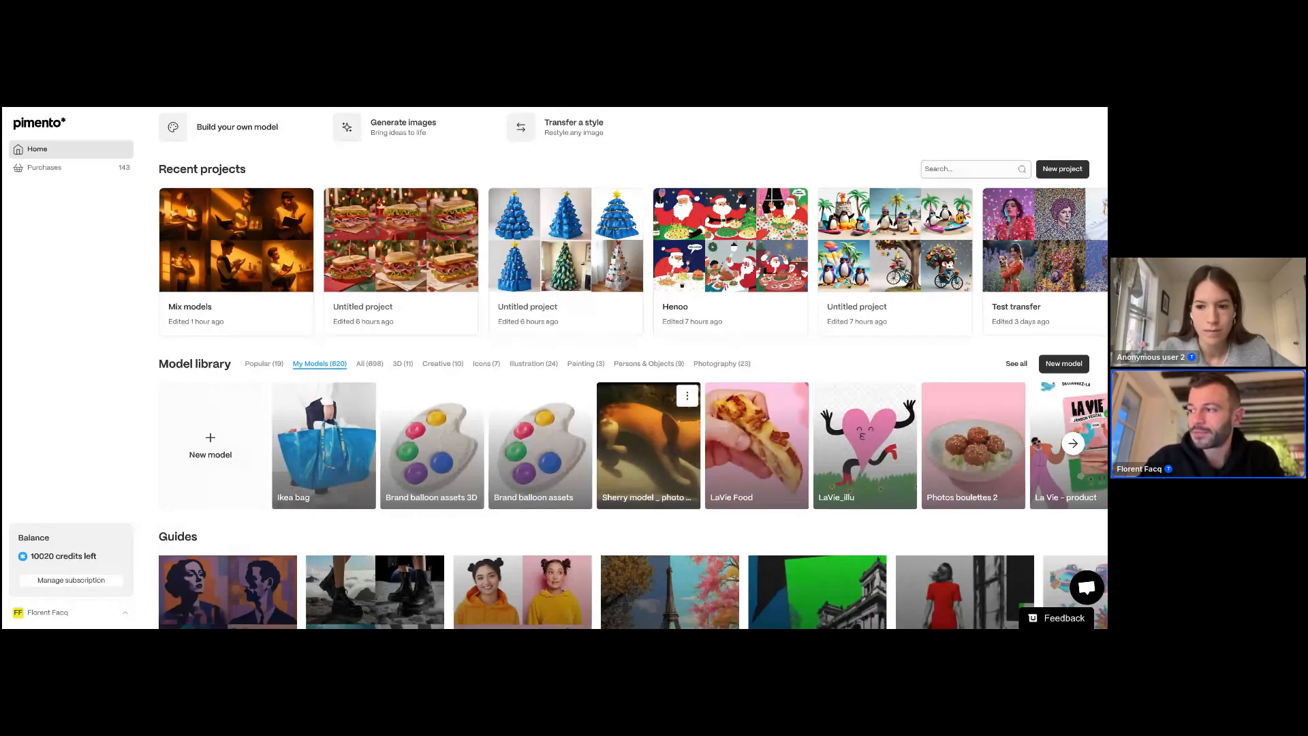
scroll(582, 405, up, 1)
click(533, 403)
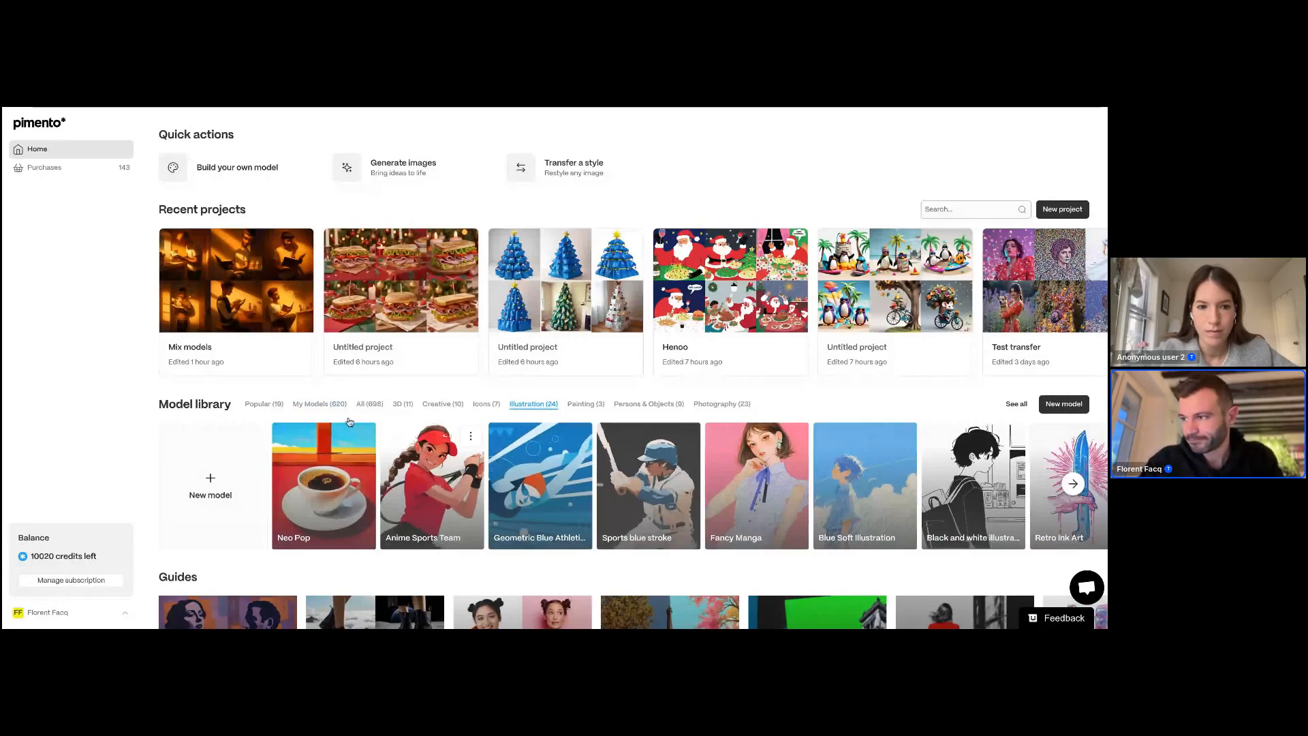
click(326, 405)
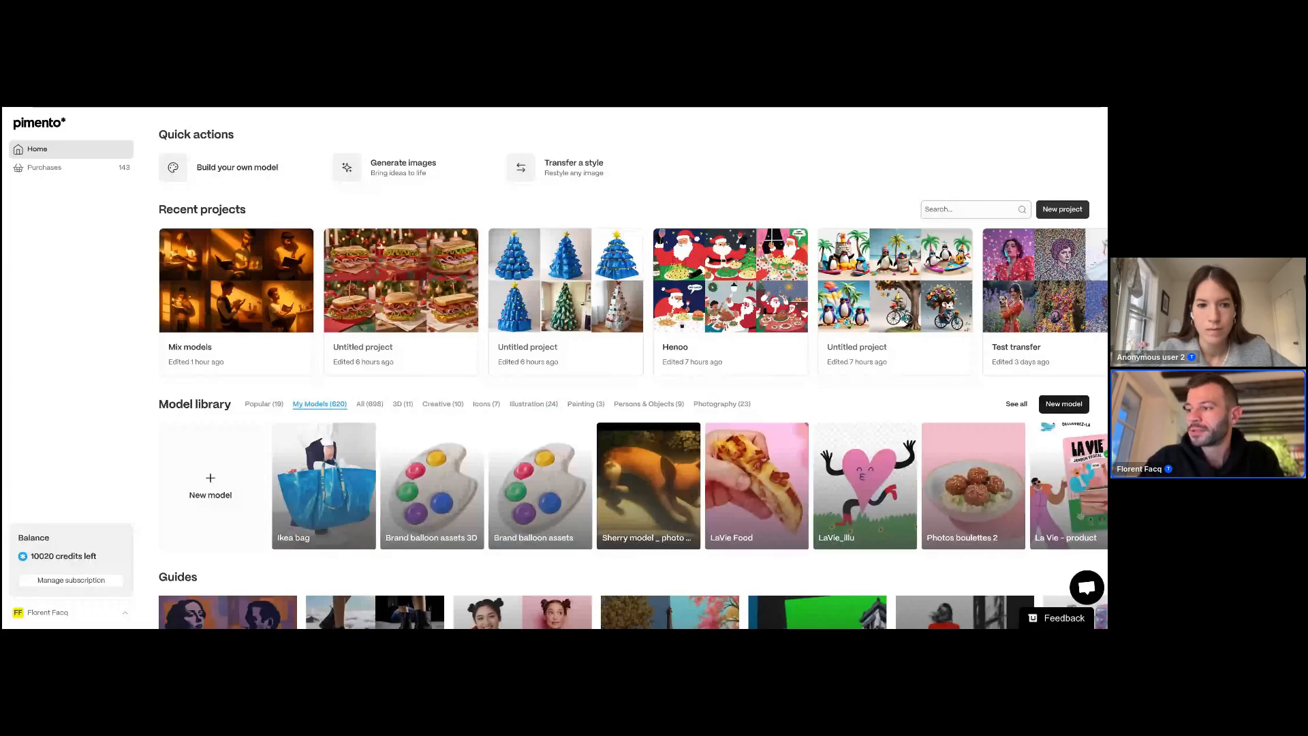
Step: Start creating a new model focused on Aesthetic Style
click(1072, 406)
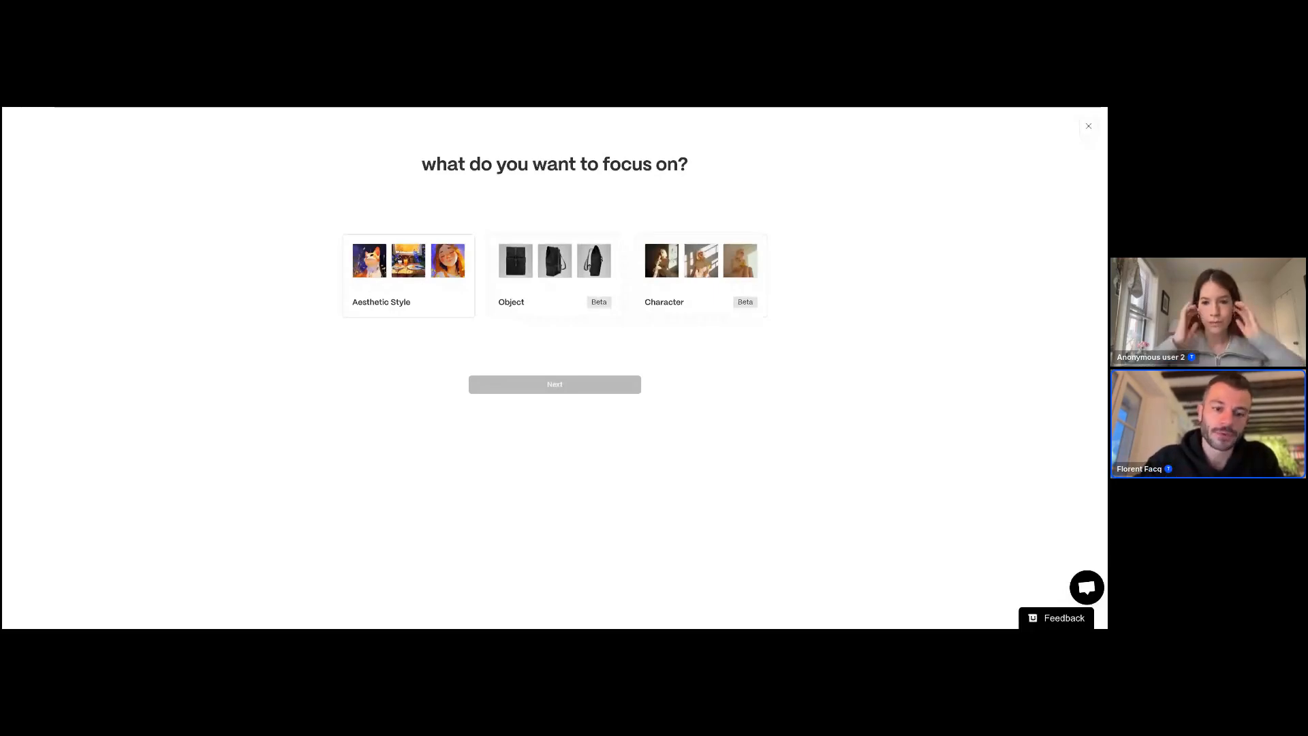
click(409, 283)
click(536, 392)
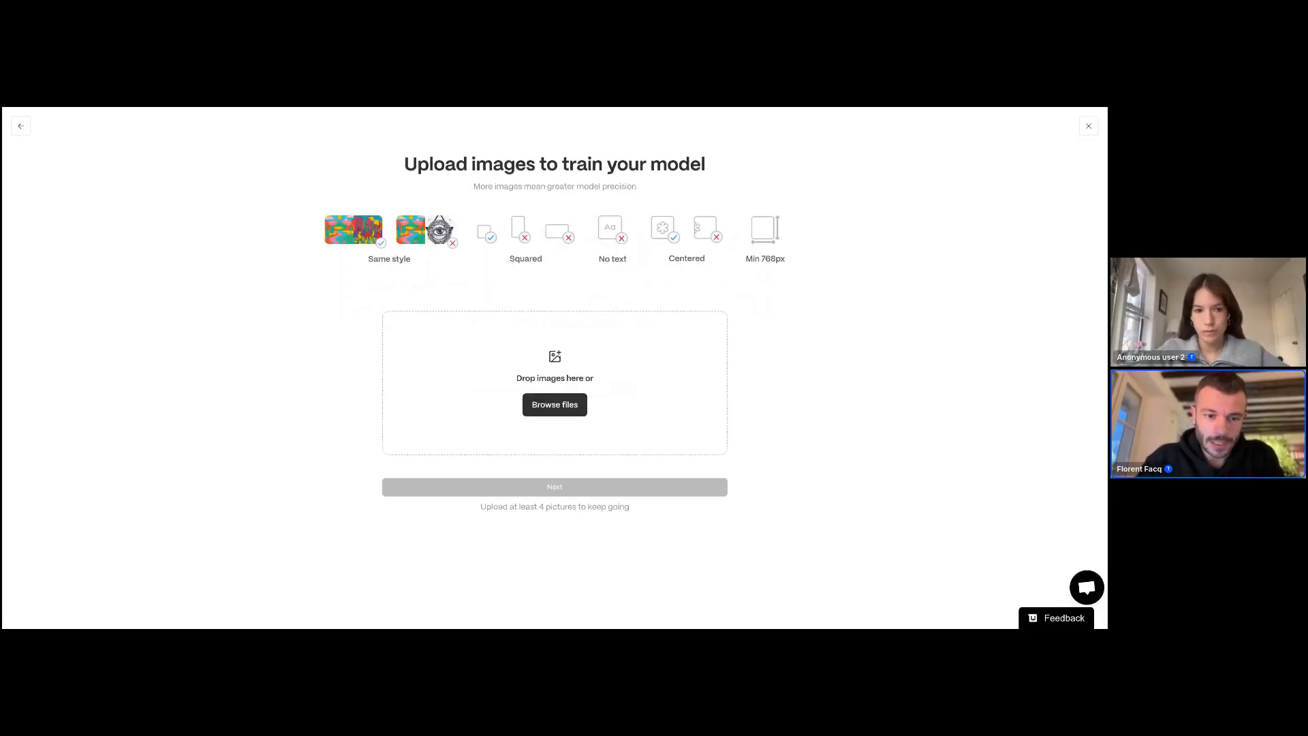
Step: Upload the Henoo icon images as training pictures, review them and continue
click(556, 410)
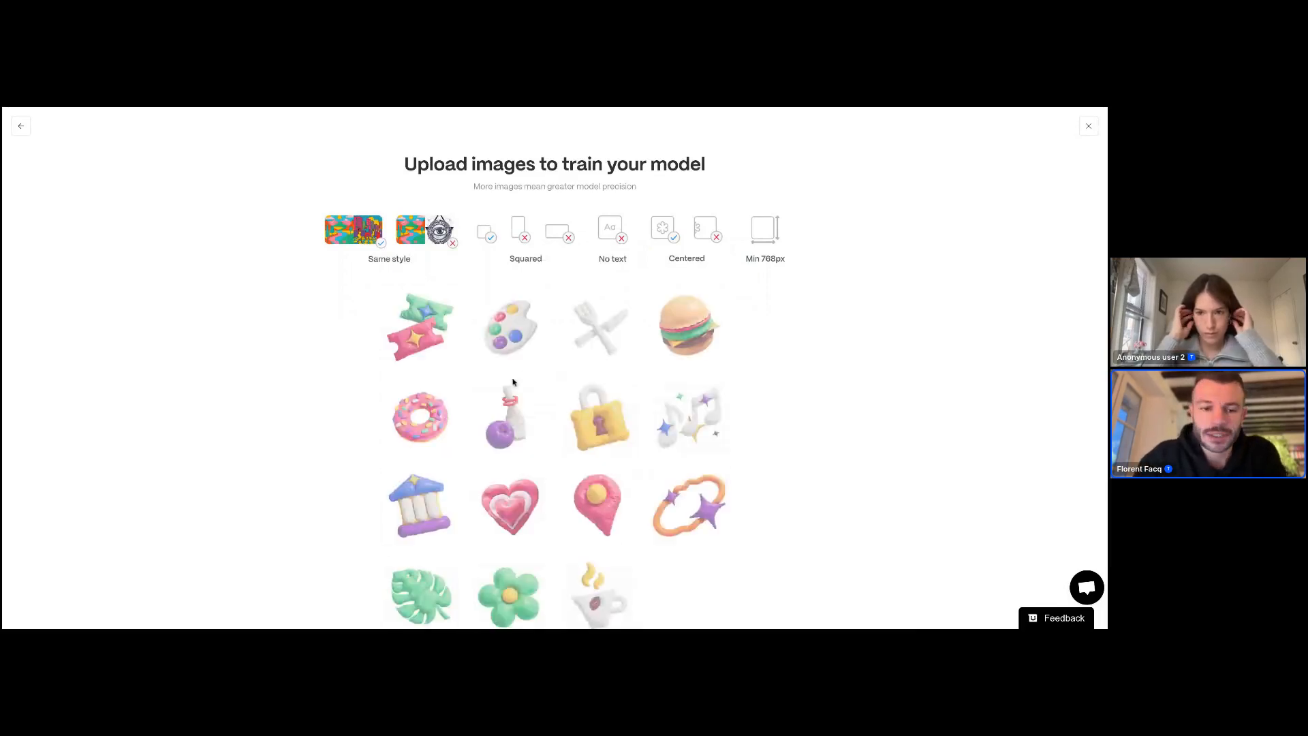
scroll(512, 382, down, 2)
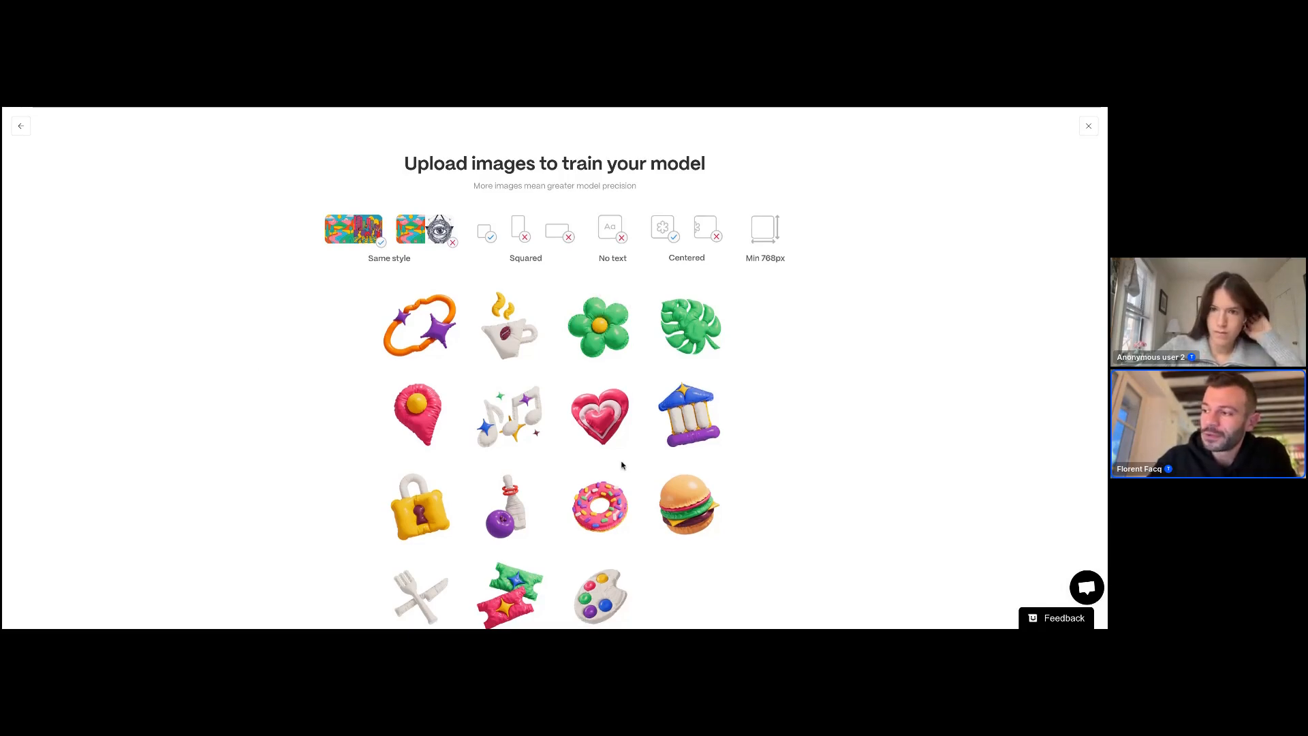
scroll(622, 465, down, 2)
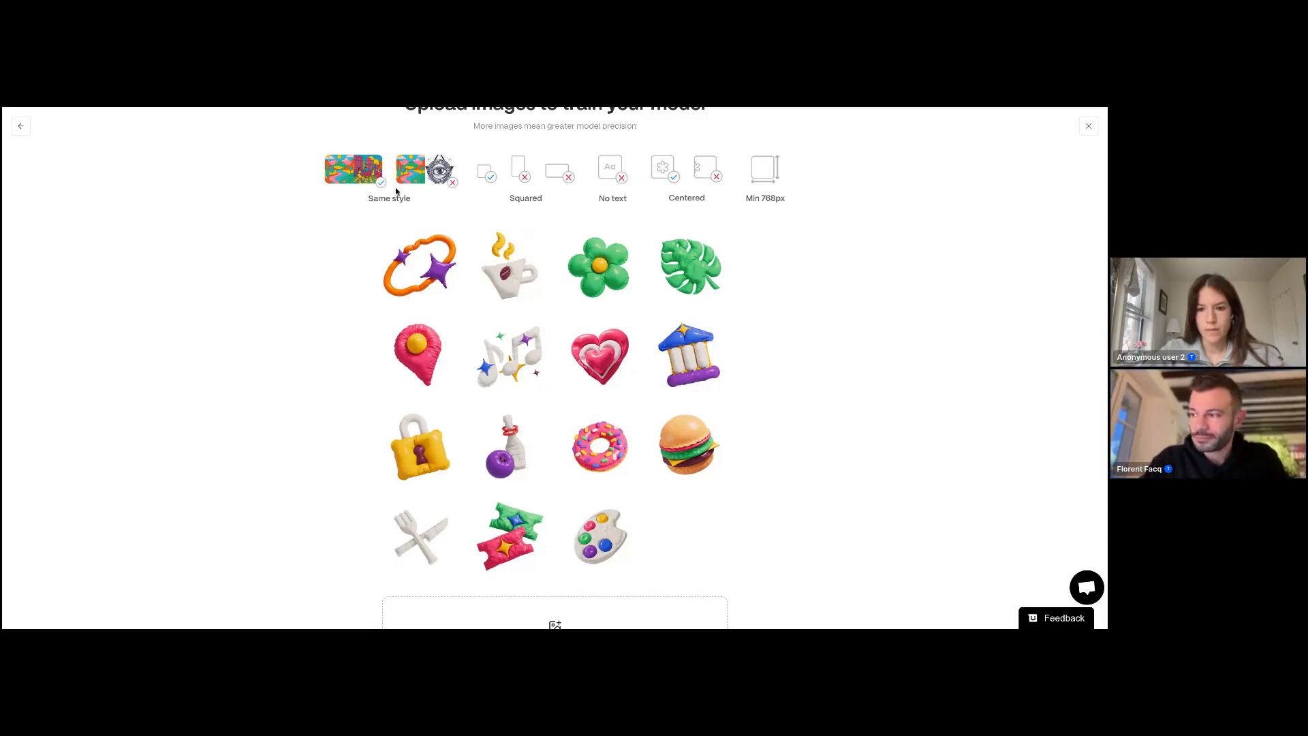
scroll(580, 456, down, 1)
scroll(546, 545, down, 2)
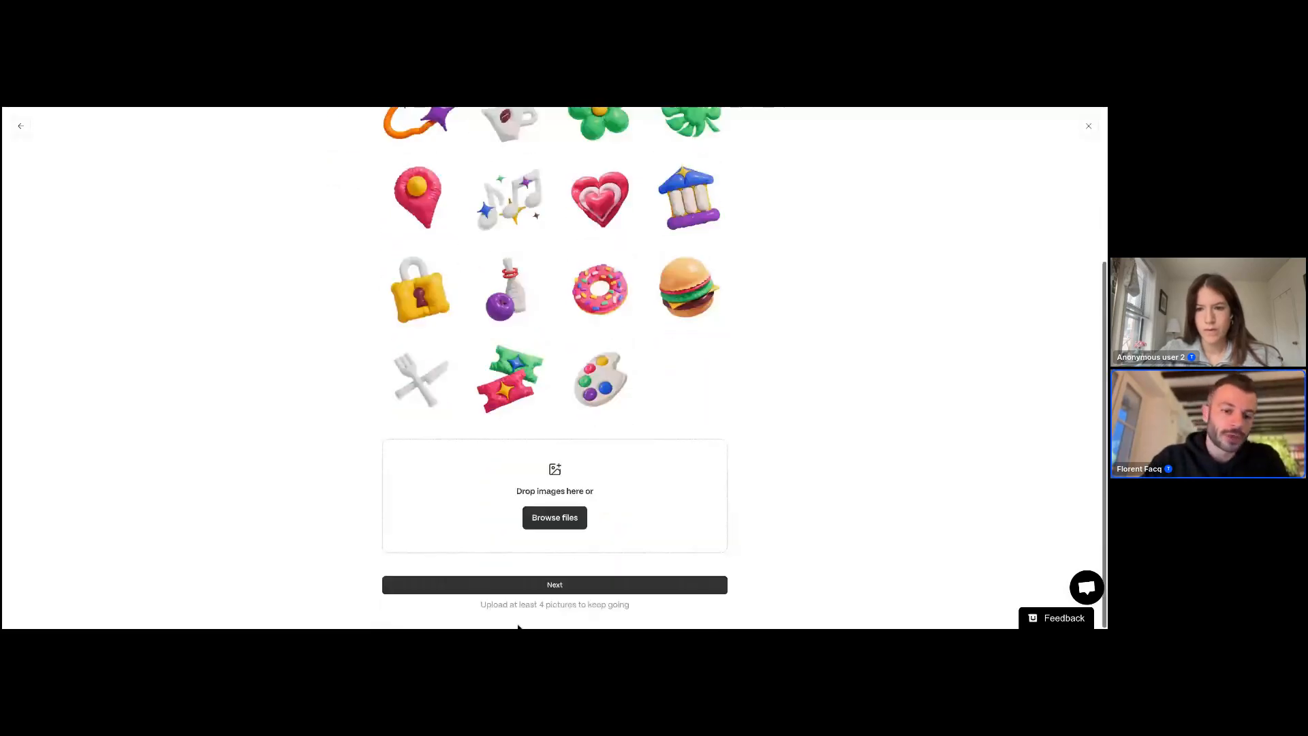
scroll(518, 477, up, 3)
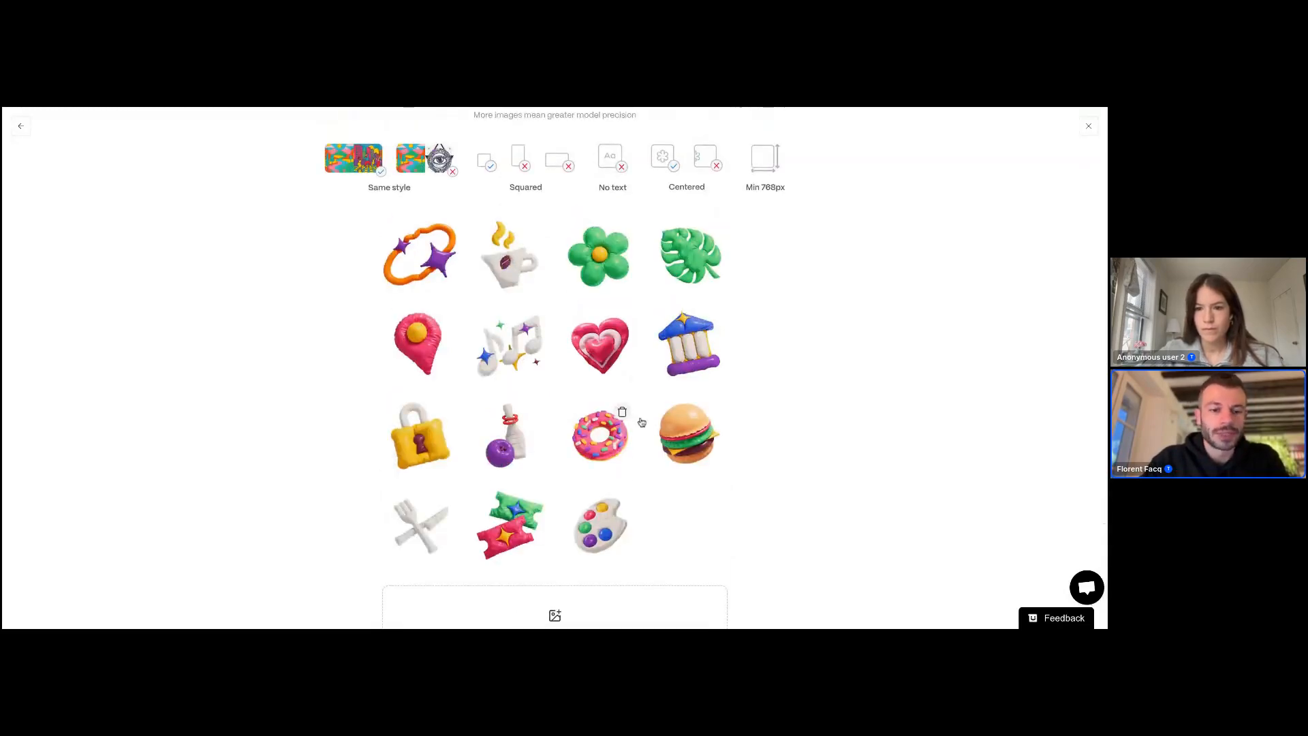
scroll(431, 390, down, 3)
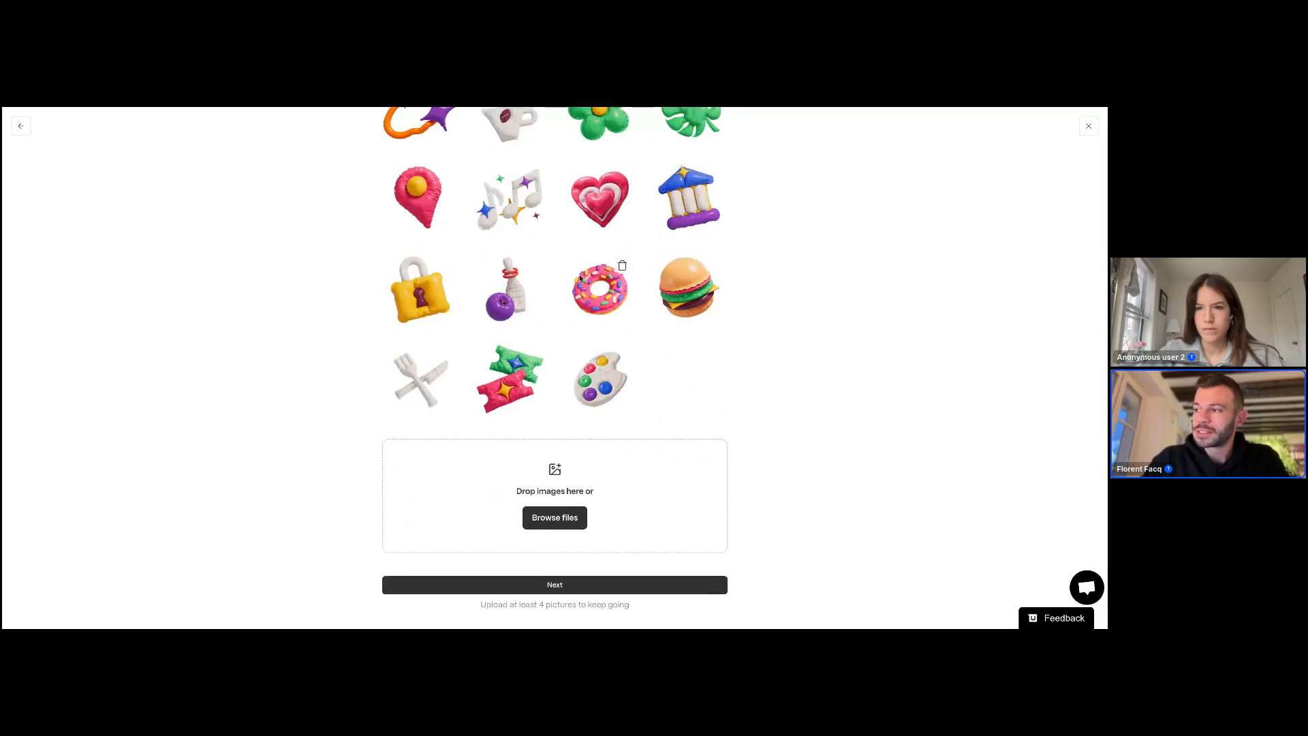
click(557, 588)
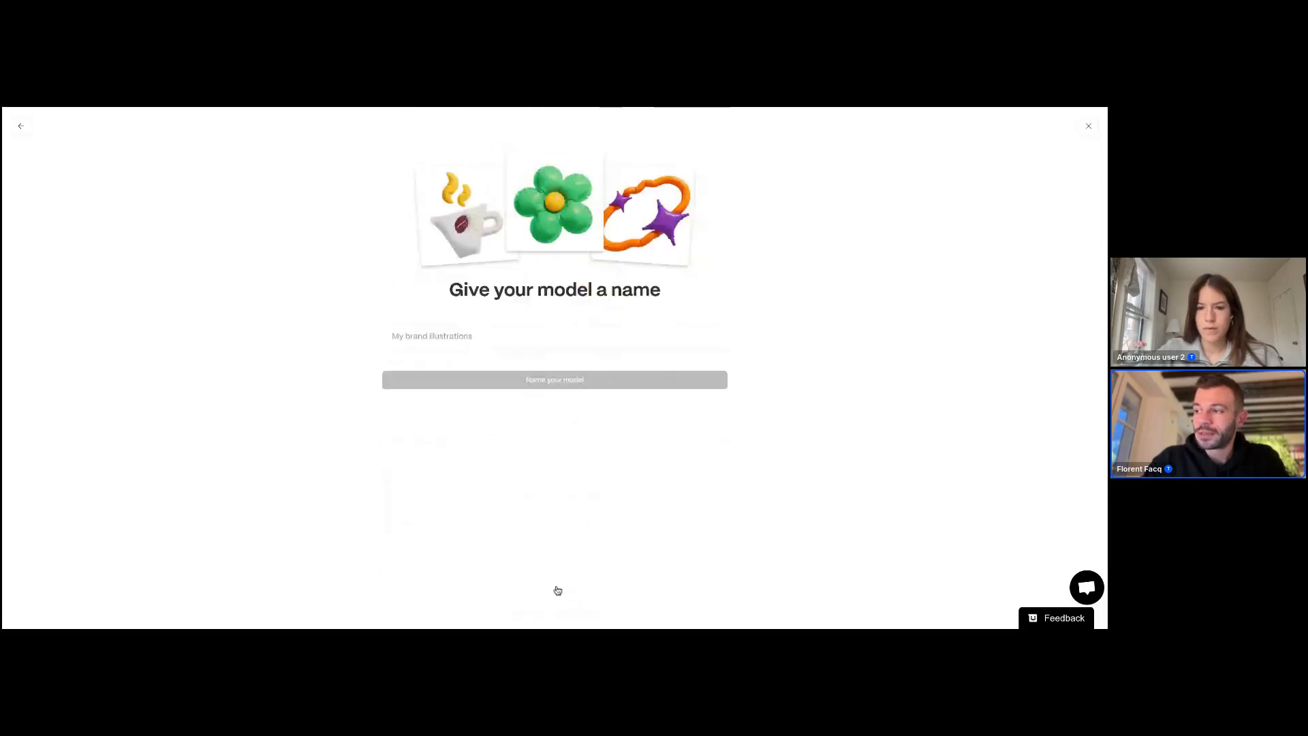
Step: Name the model Henno and confirm
text(Hennoo)
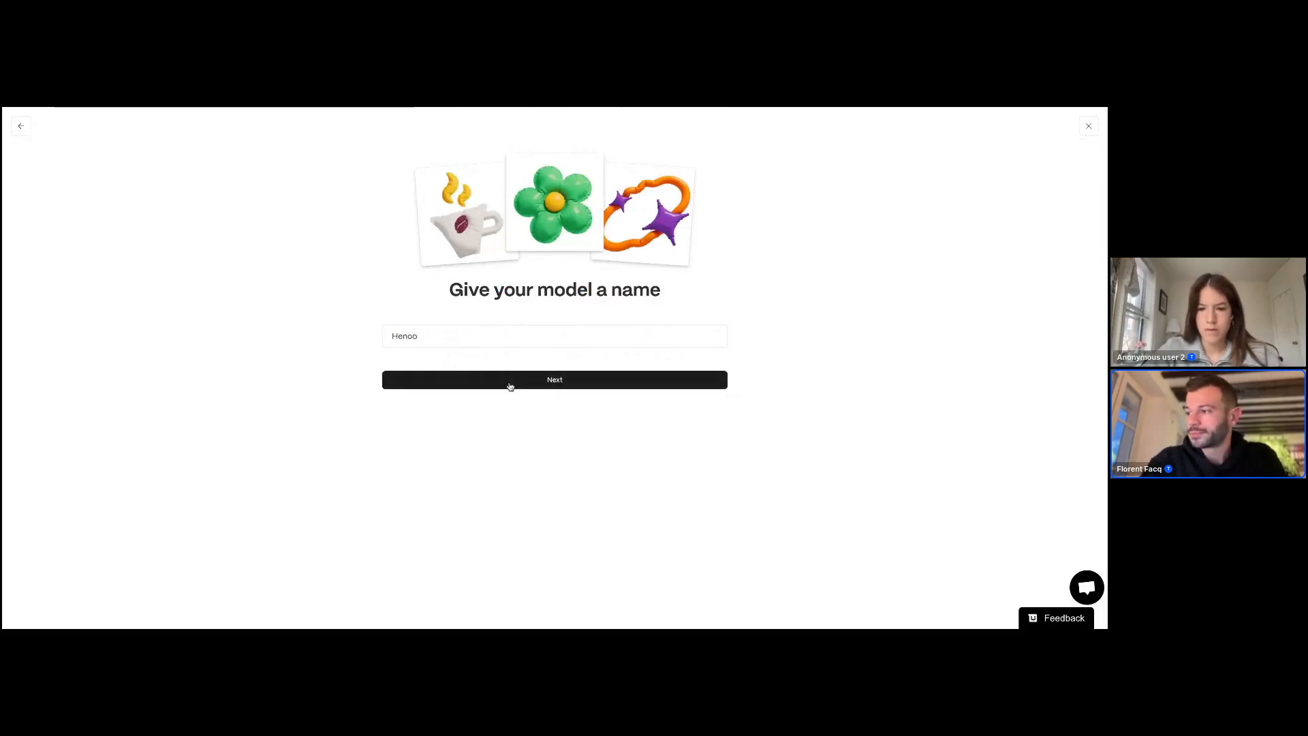
click(511, 380)
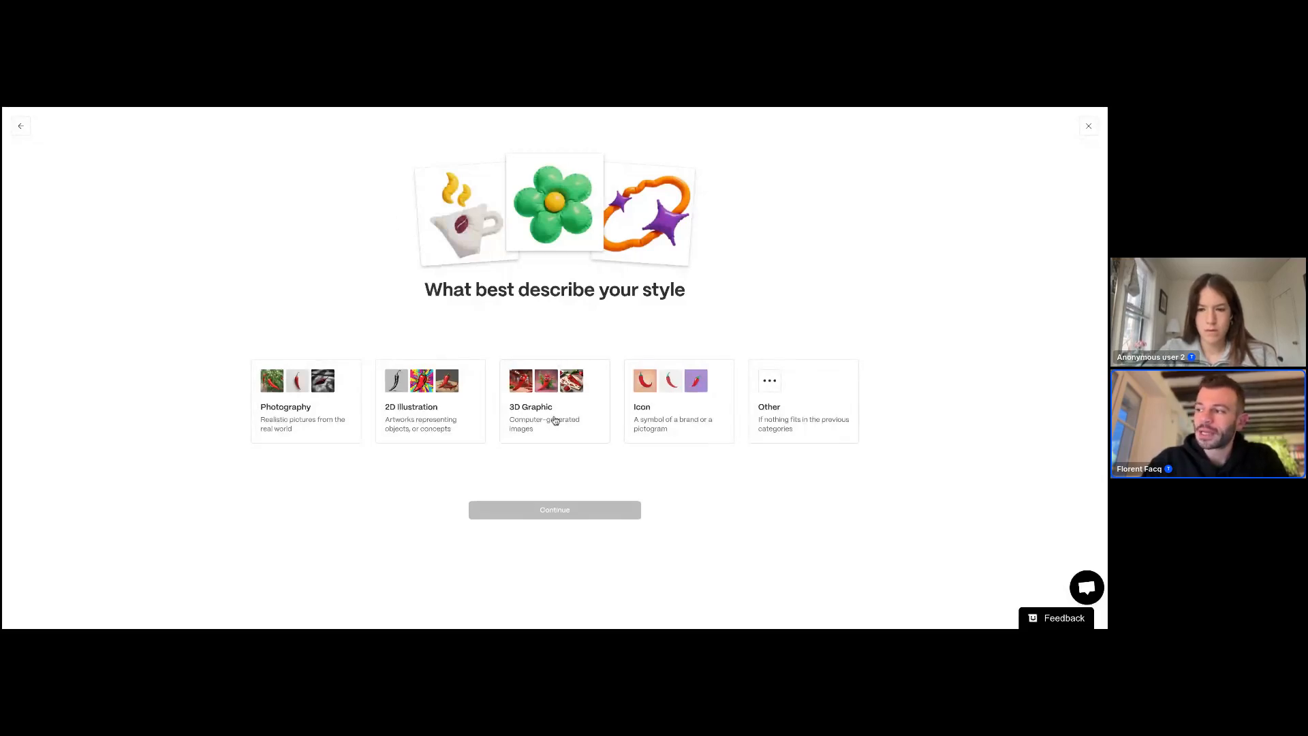
Step: Describe the model's style as 3D Graphic and start training it for 20 credits
click(555, 420)
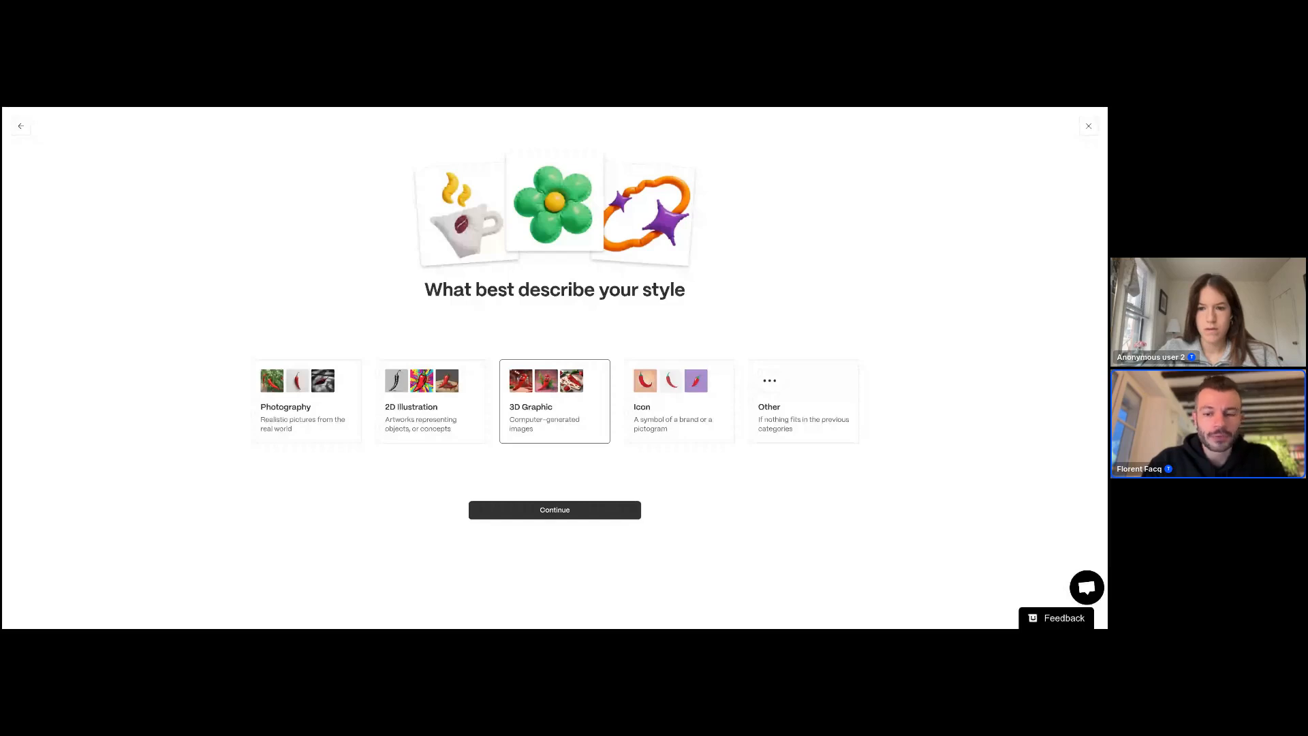
click(554, 511)
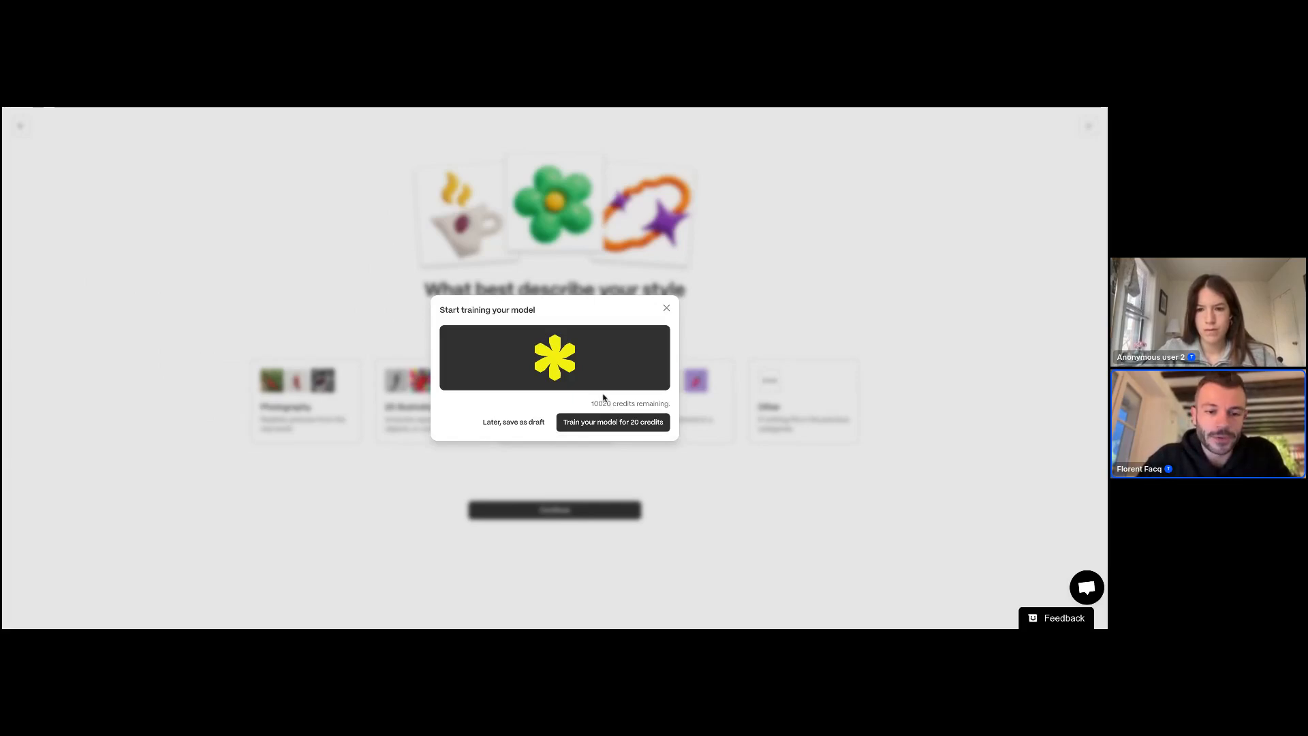
click(622, 426)
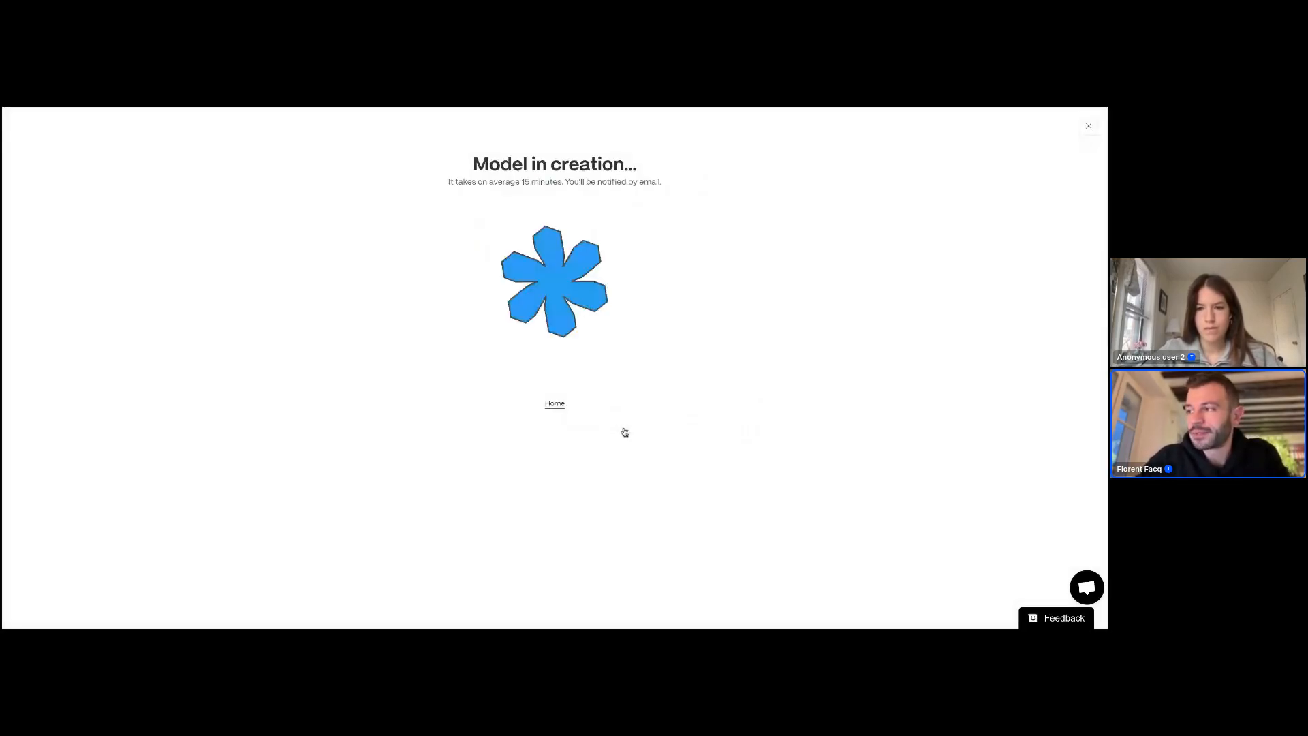
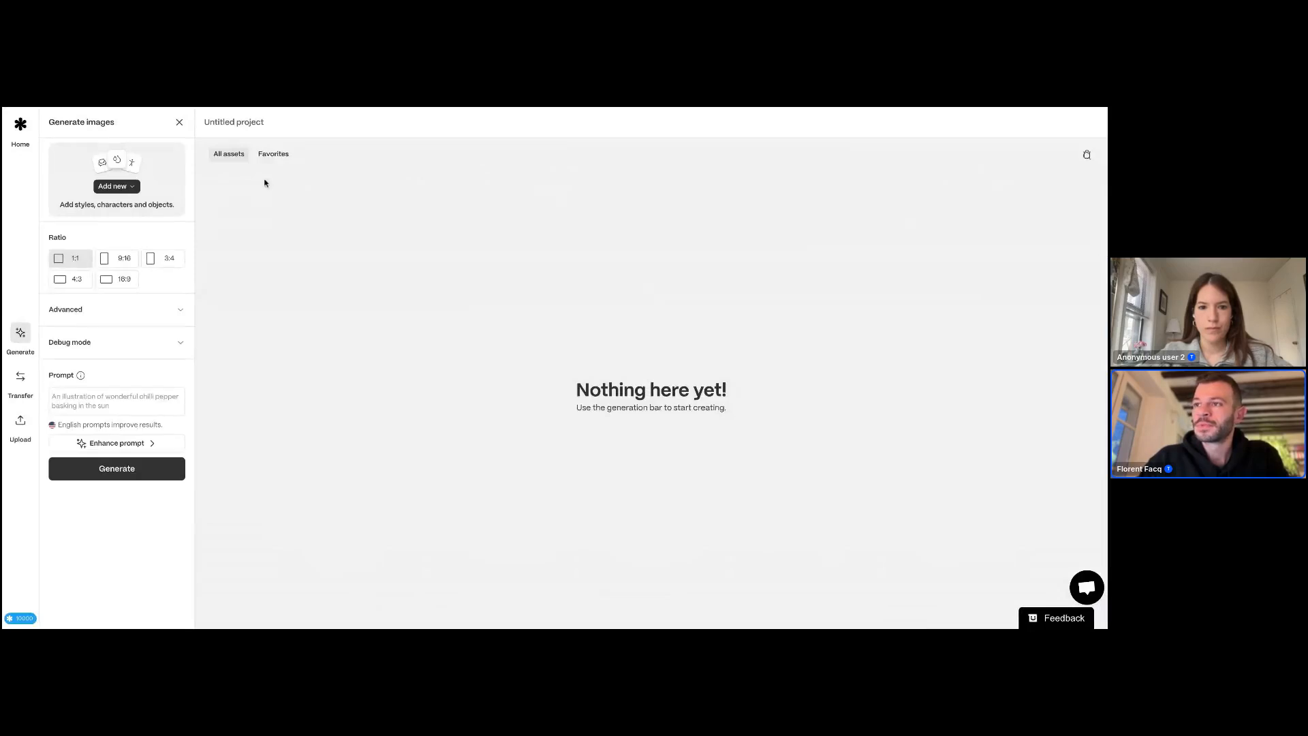
Step: Select the Brand balloon assets 3D model for image generation
click(120, 188)
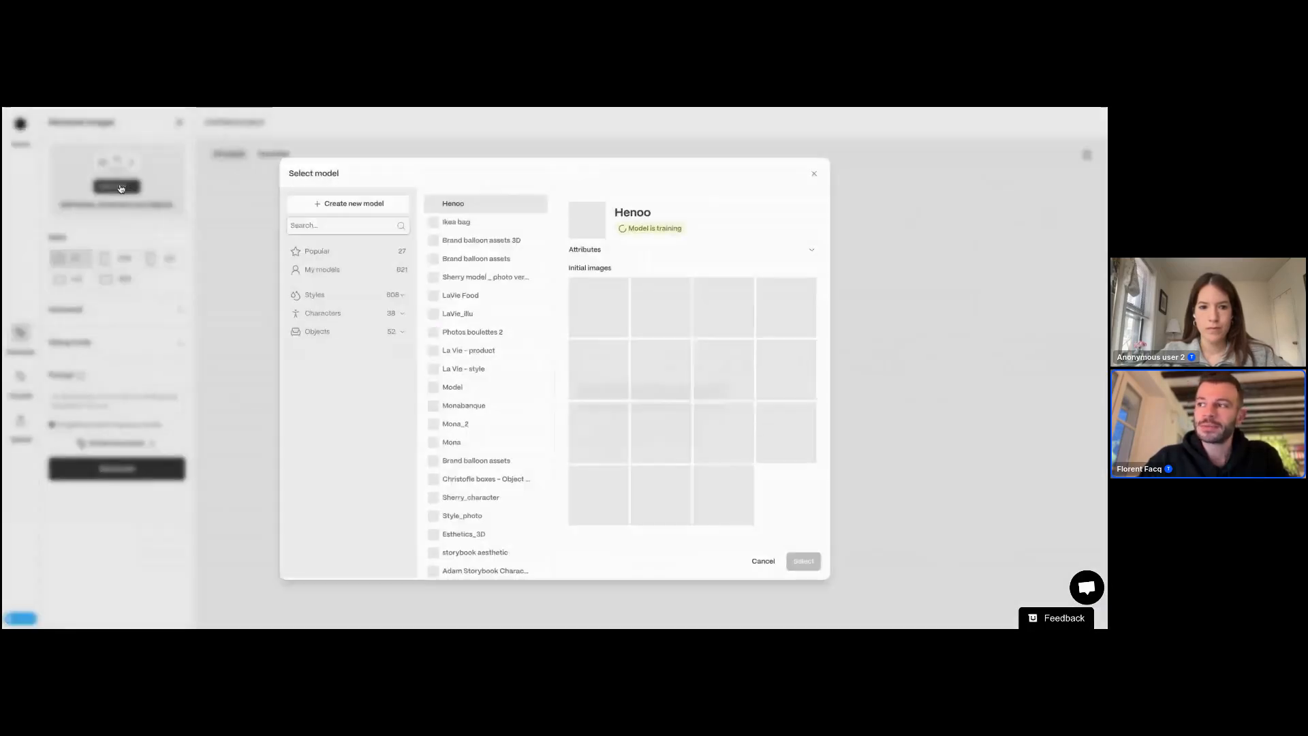
click(477, 239)
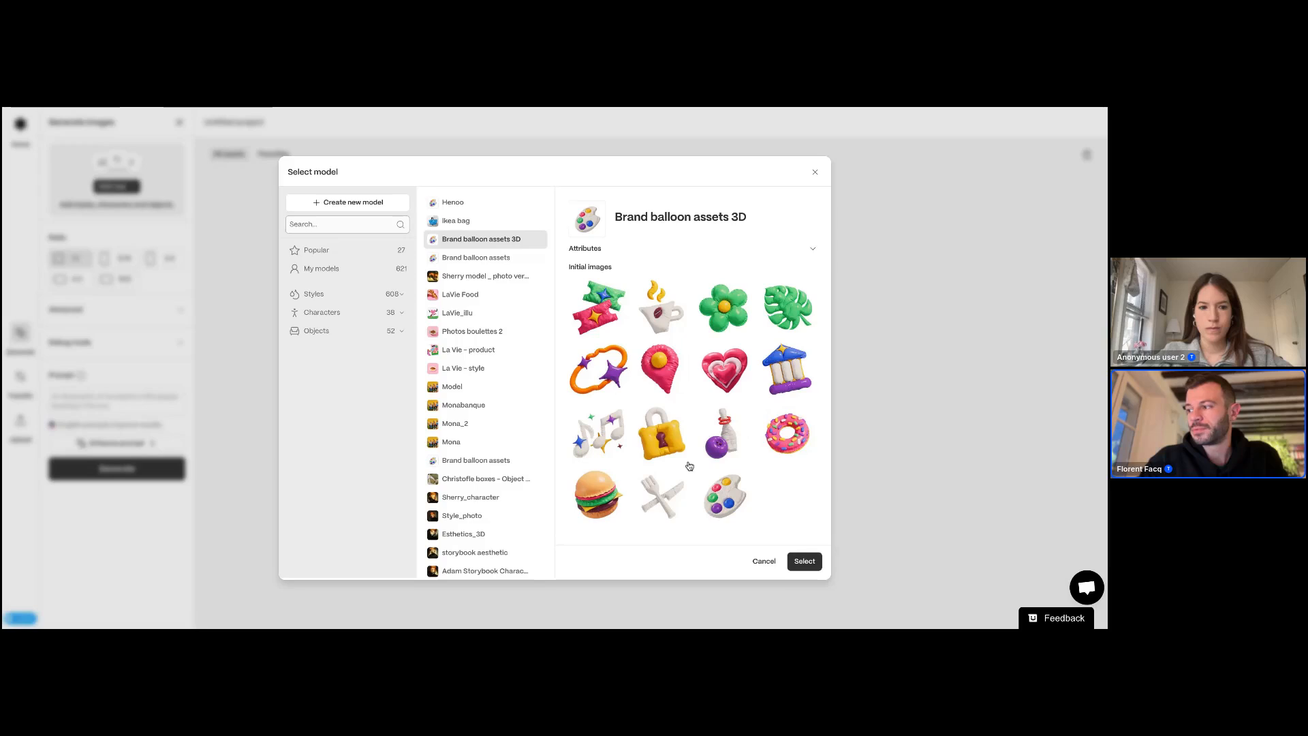
click(804, 561)
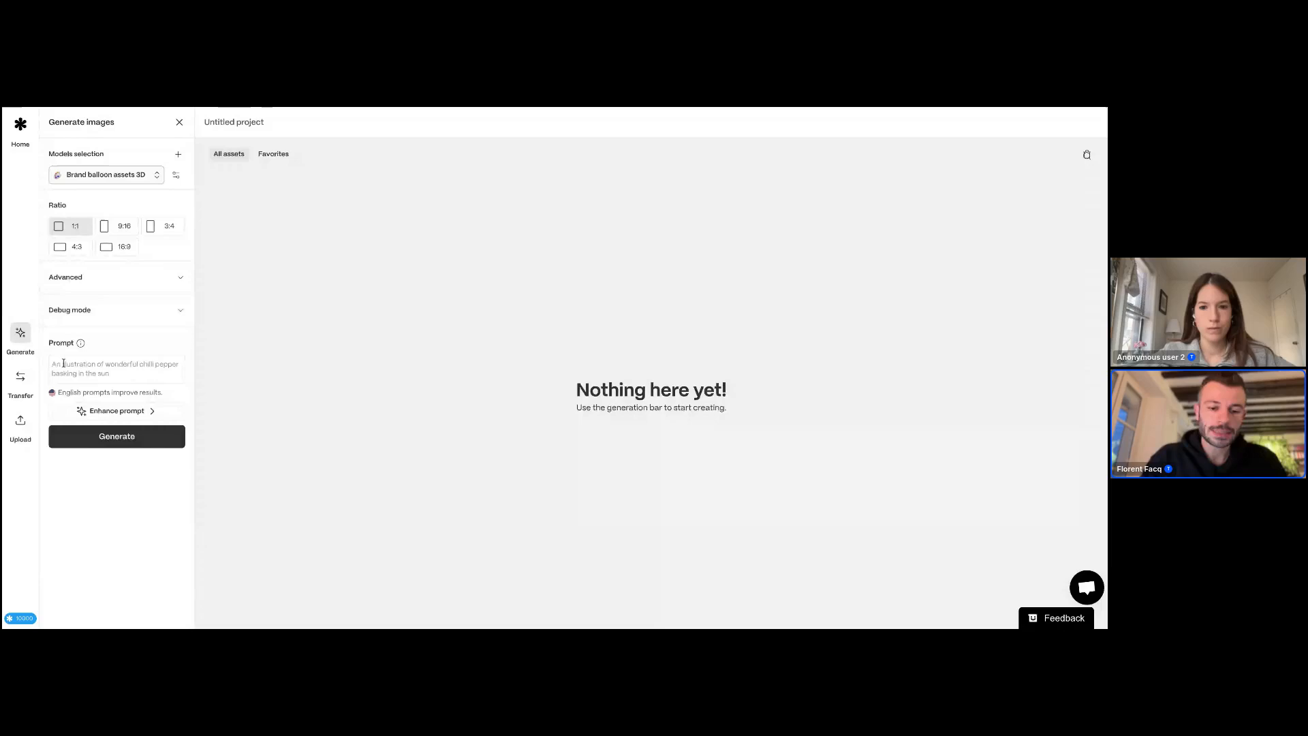
Step: Generate images with the prompt "a christmas tree, white background"
text(a dhristmas tree)
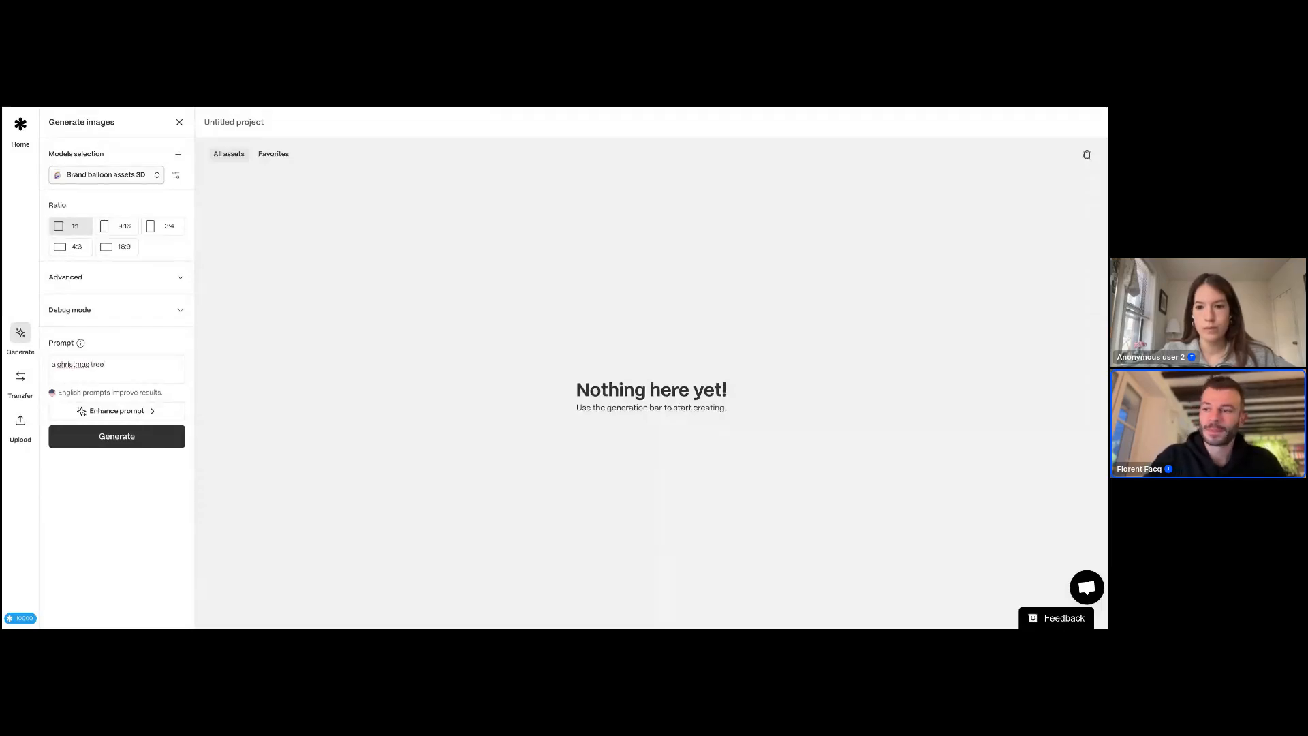
text(, whithe)
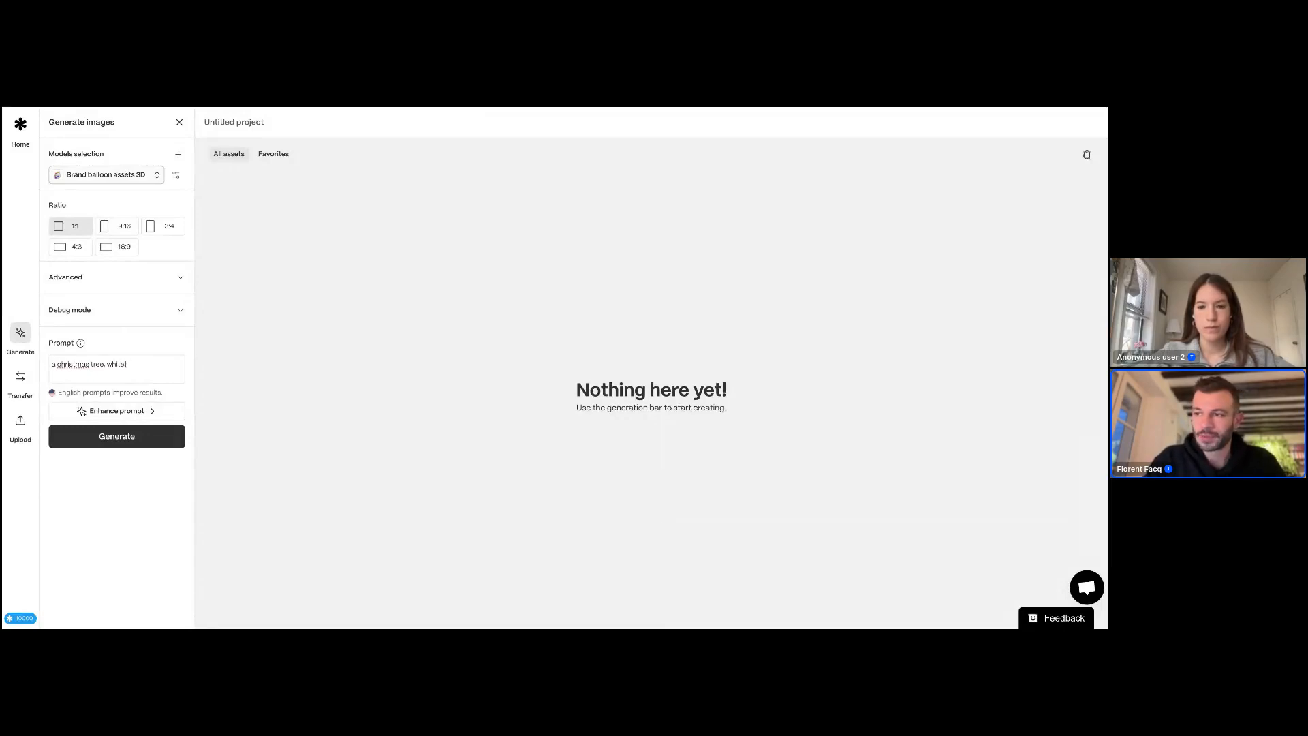
text( background)
key(Return)
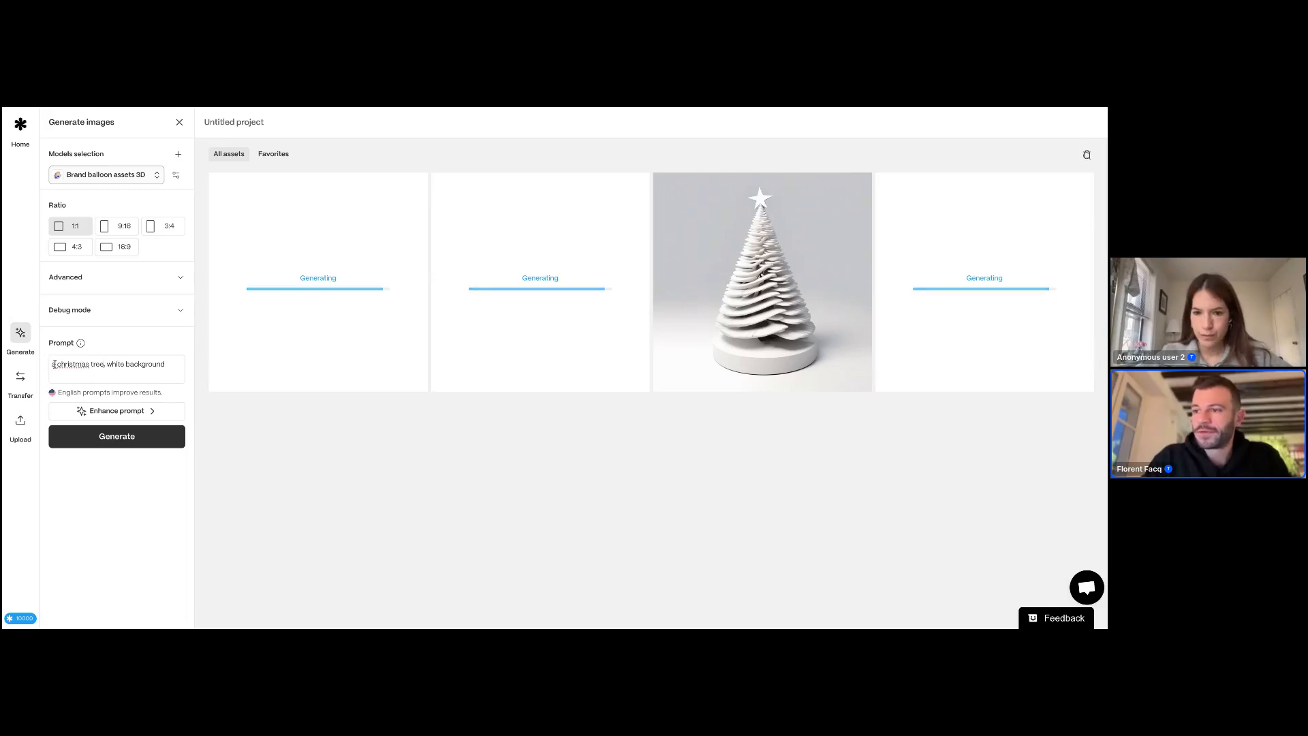
mouse_move(56, 365)
mouse_down()
mouse_move(110, 365)
mouse_move(50, 368)
mouse_up()
click(111, 364)
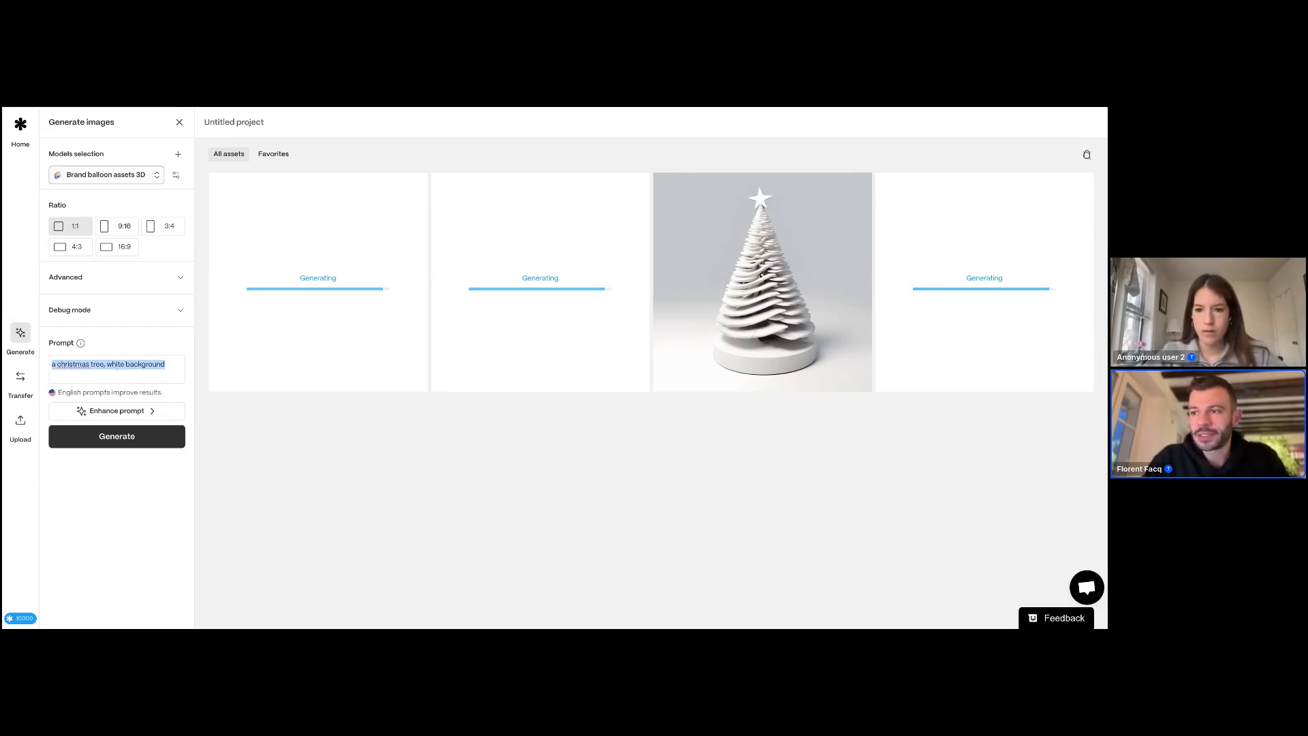
click(152, 364)
drag(168, 363, 53, 362)
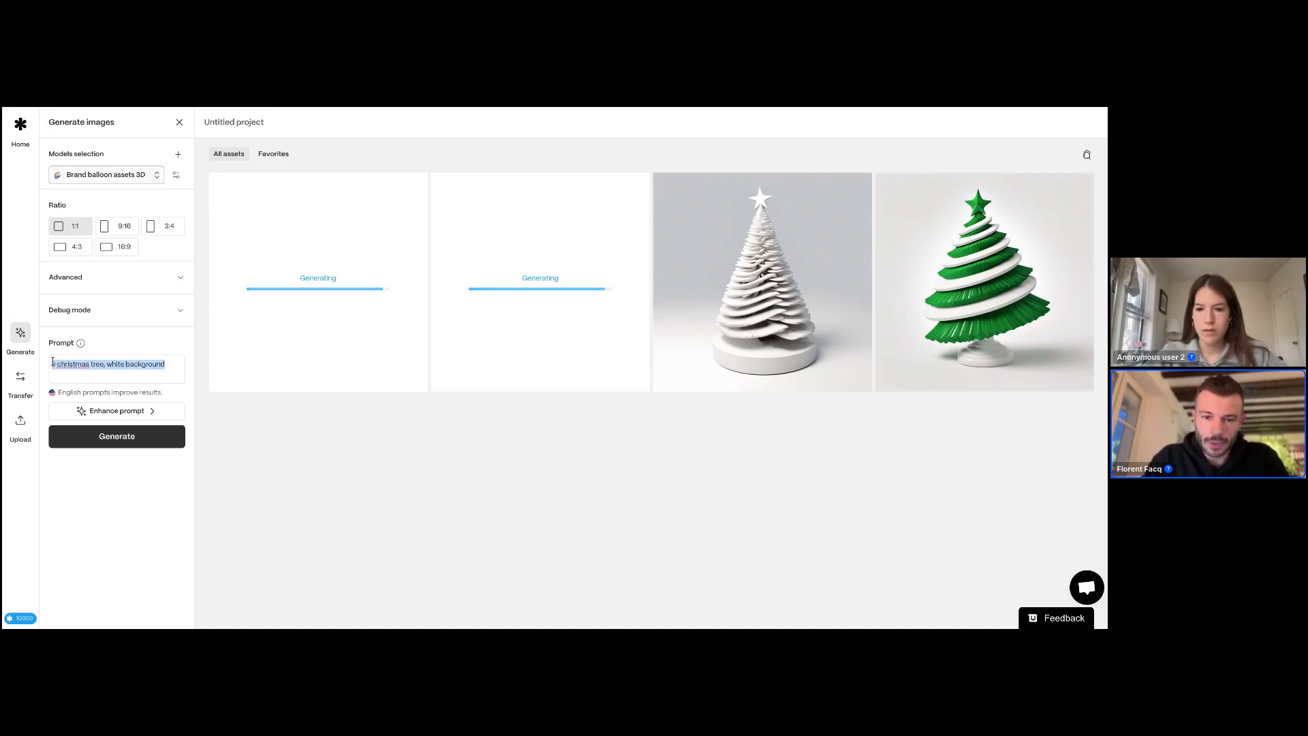
mouse_move(821, 265)
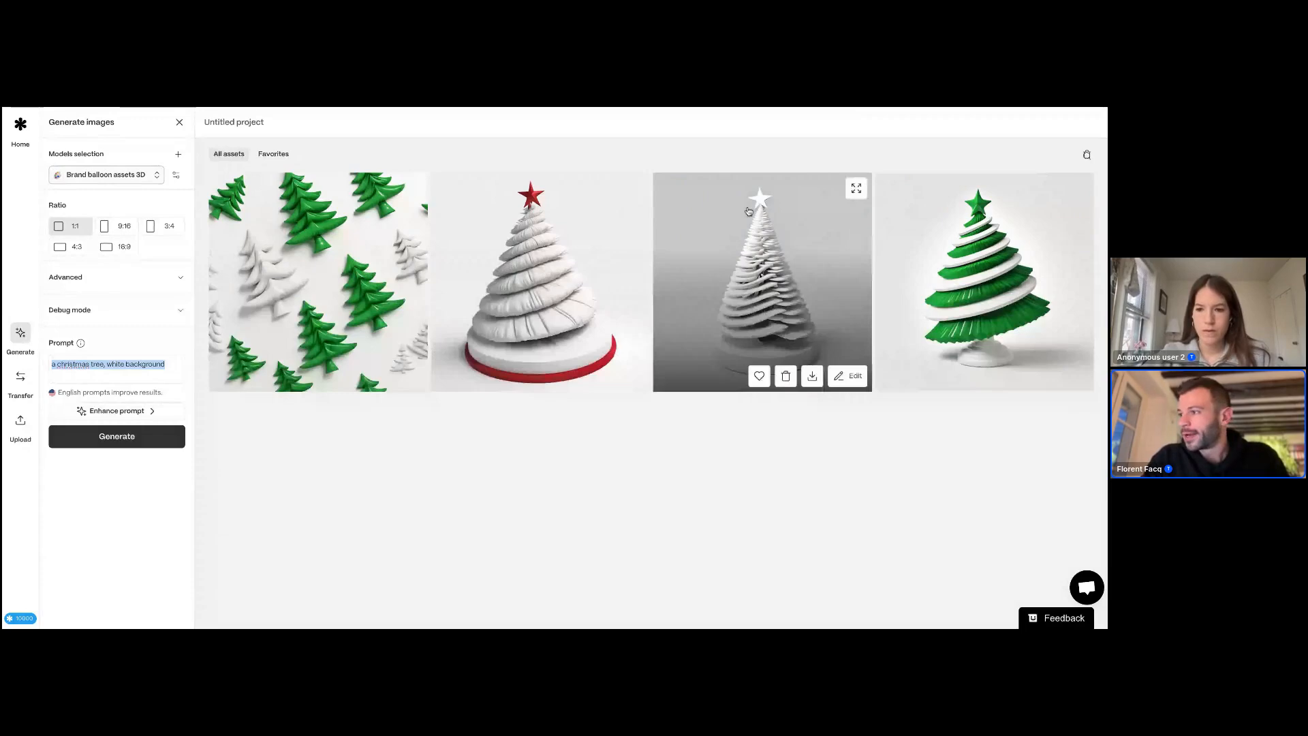
click(107, 364)
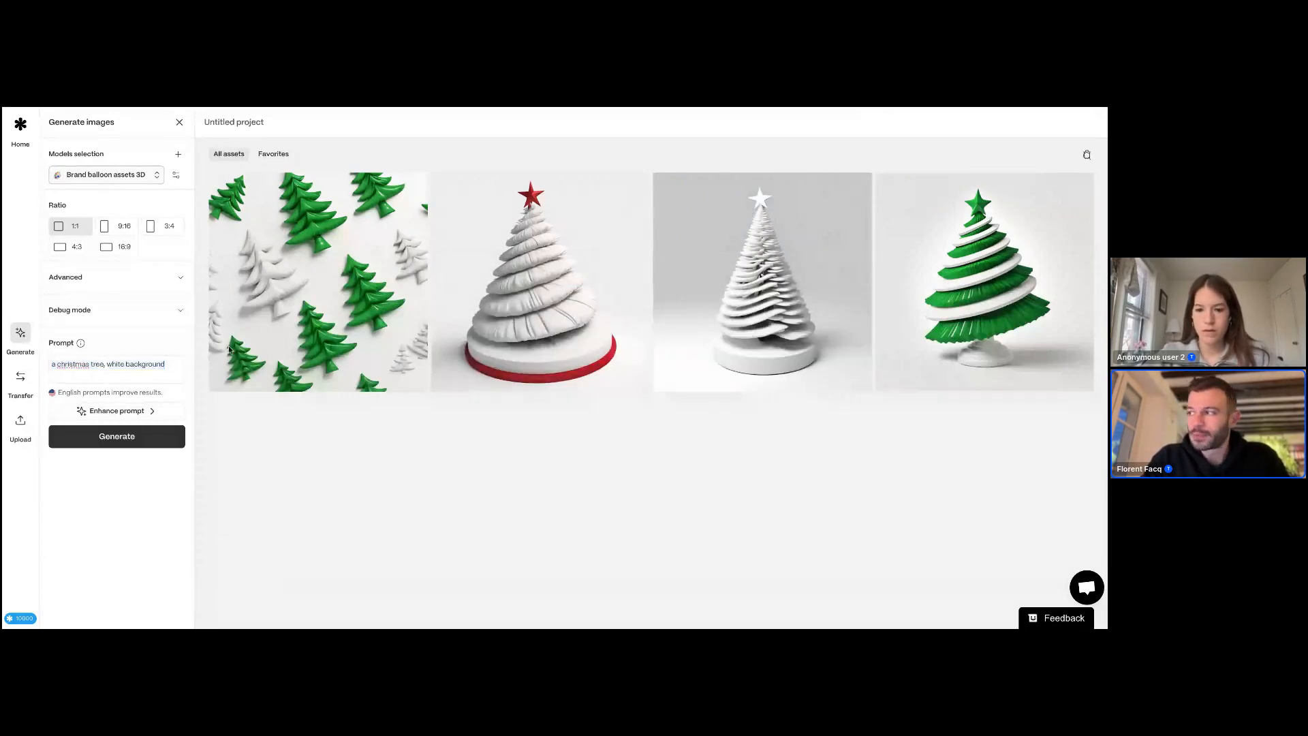
Step: Open the green spiral Christmas tree image for a closer view and return to the gallery
click(947, 231)
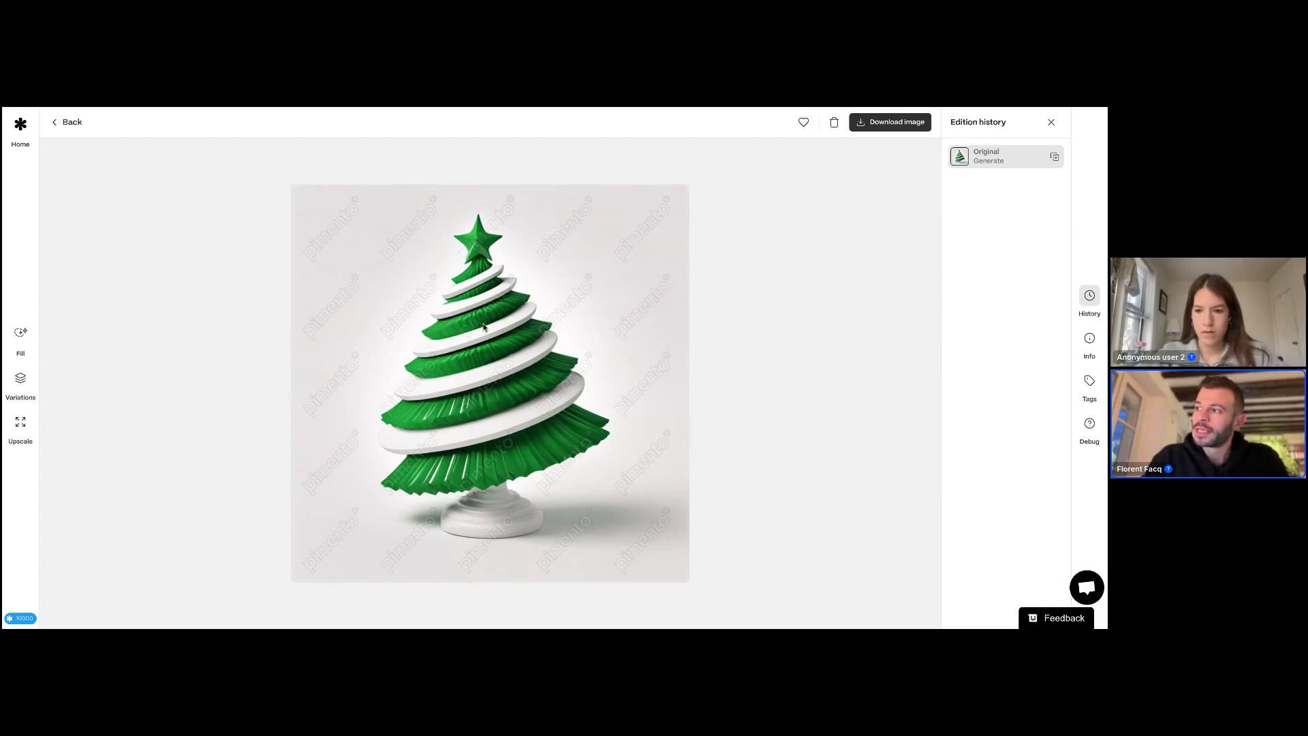
click(71, 123)
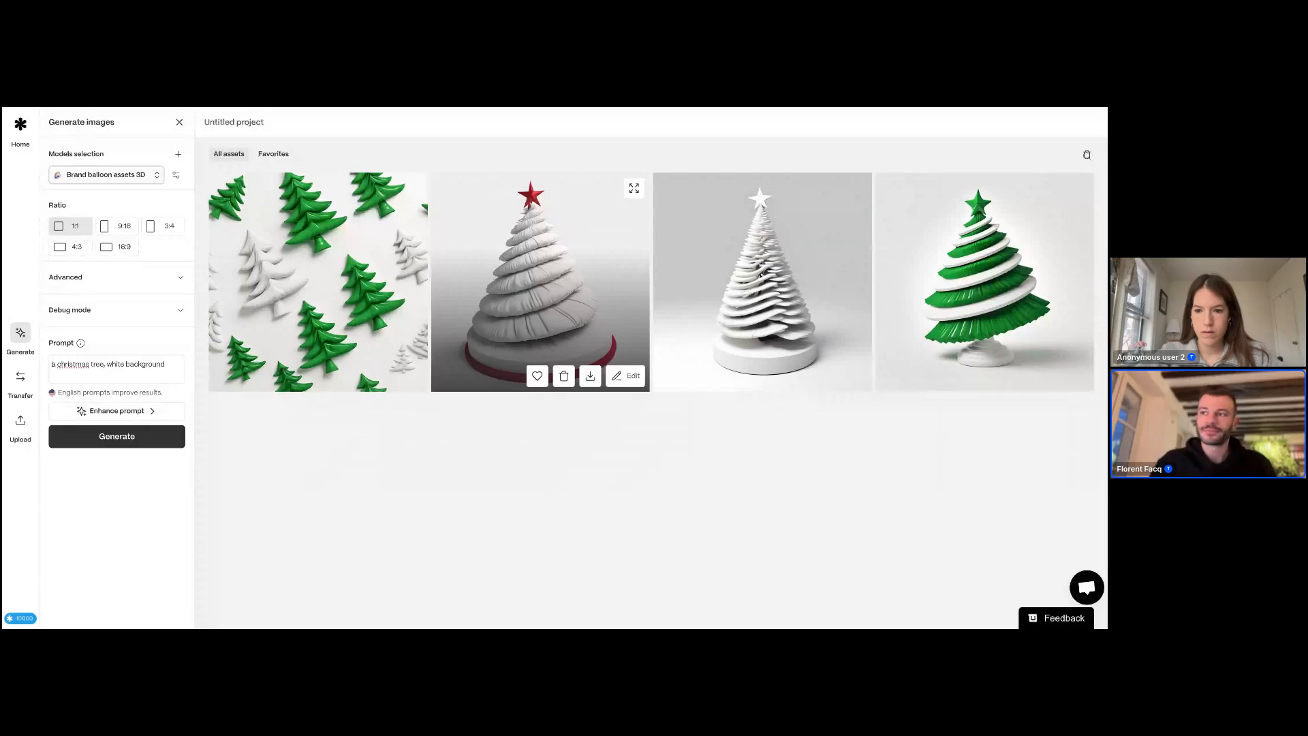
Step: Browse the model picker's style categories to locate the Brand balloon assets 3D model
click(116, 175)
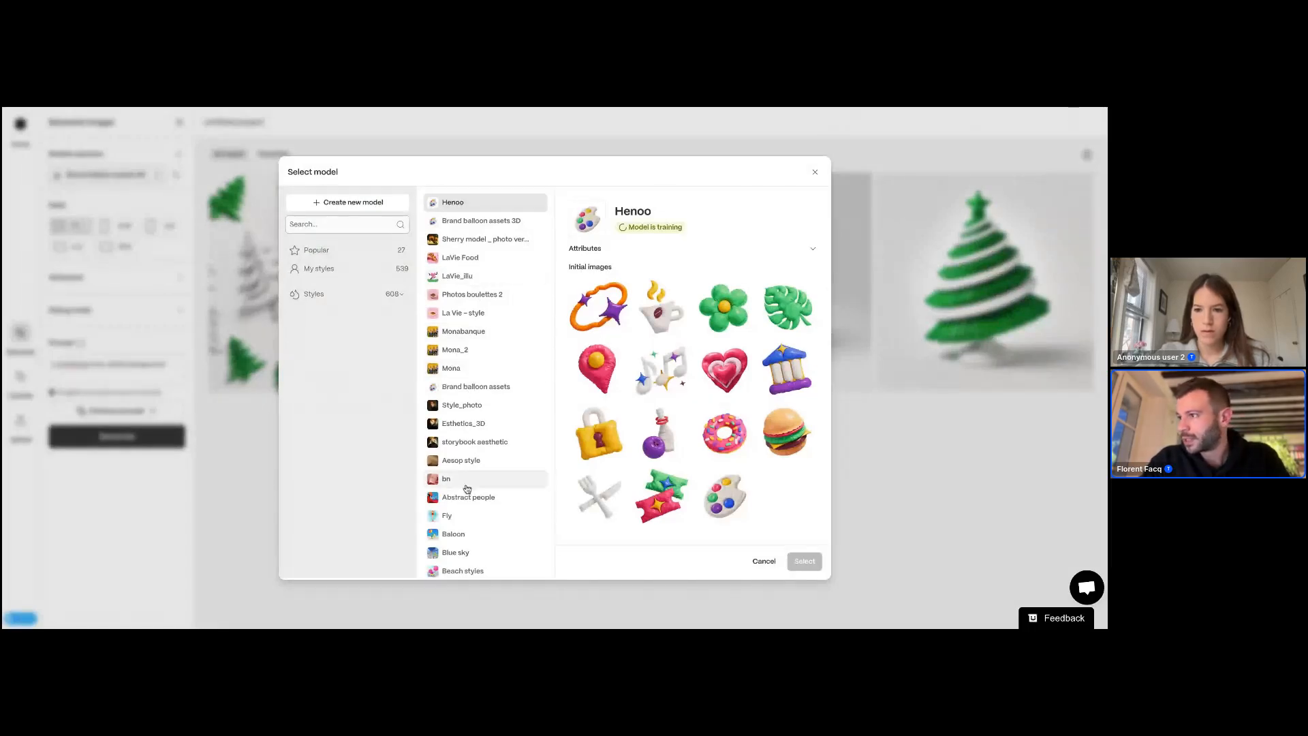
scroll(488, 426, down, 1)
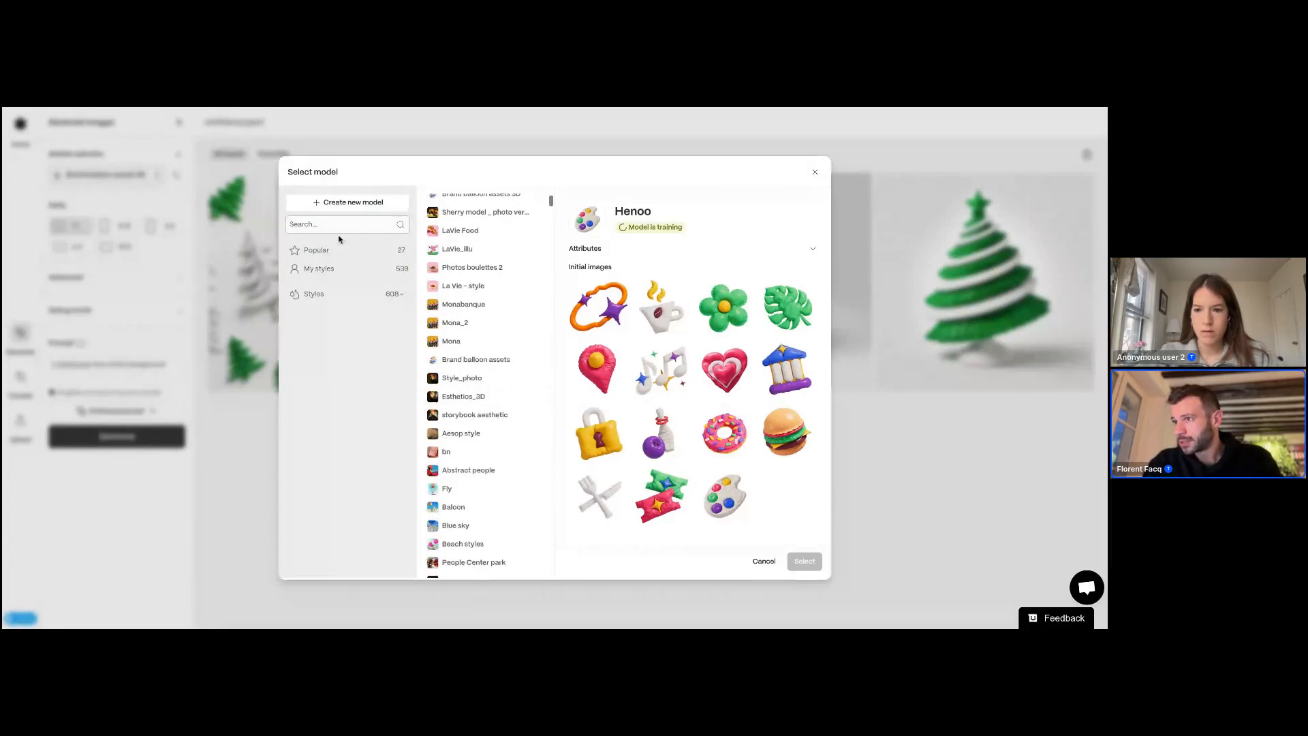
click(320, 269)
scroll(482, 307, down, 5)
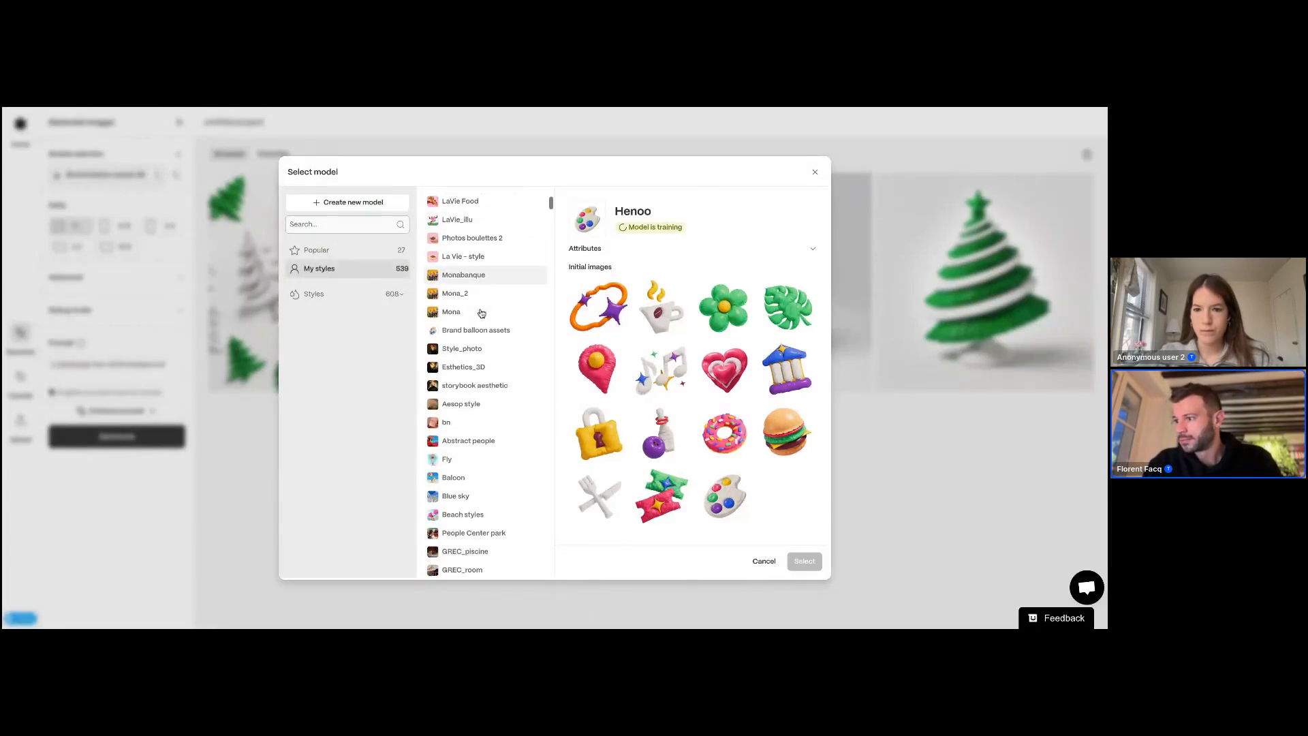
scroll(470, 290, up, 7)
click(349, 296)
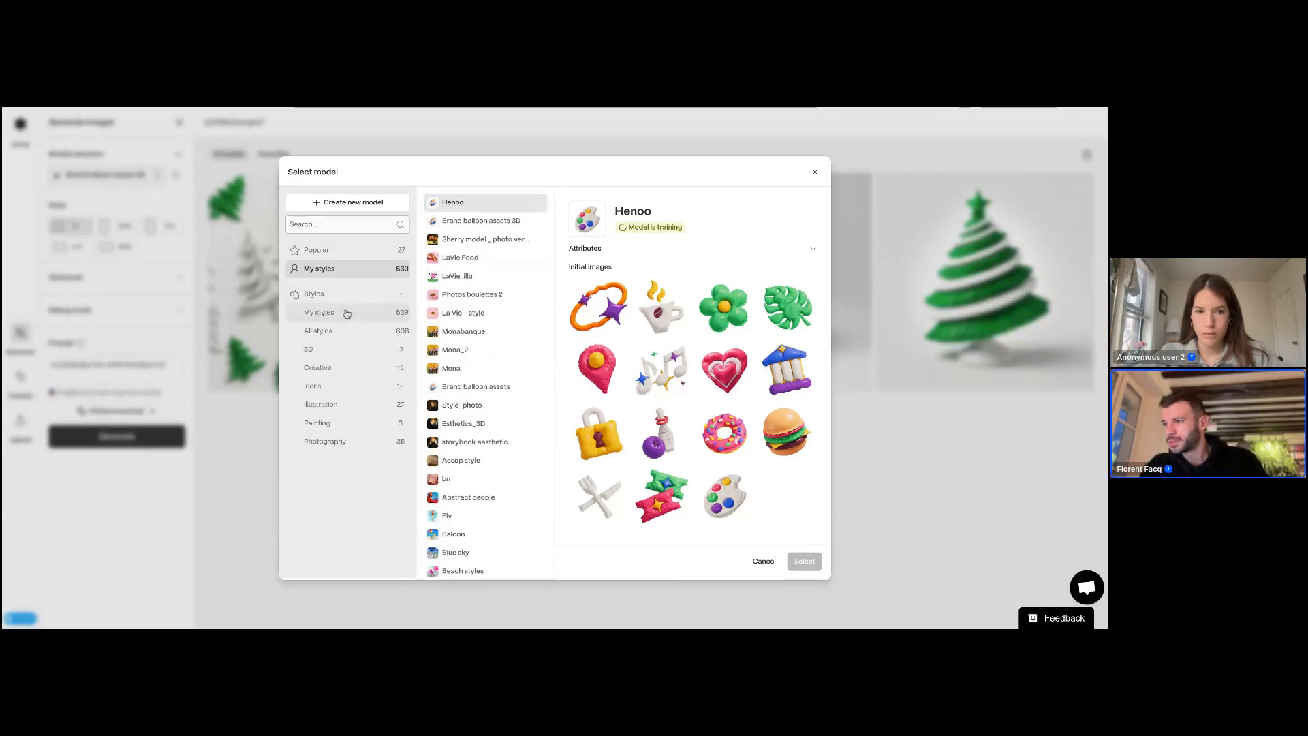
click(346, 312)
click(318, 331)
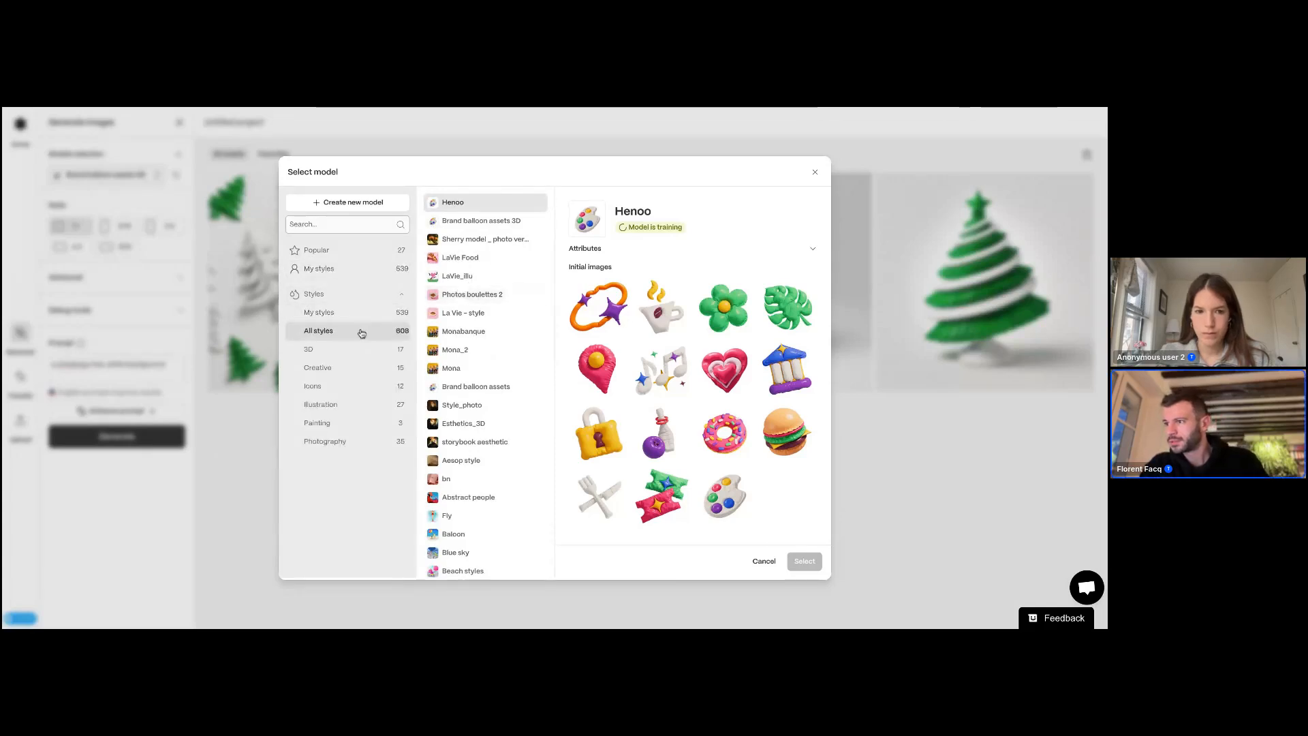
click(481, 386)
click(481, 220)
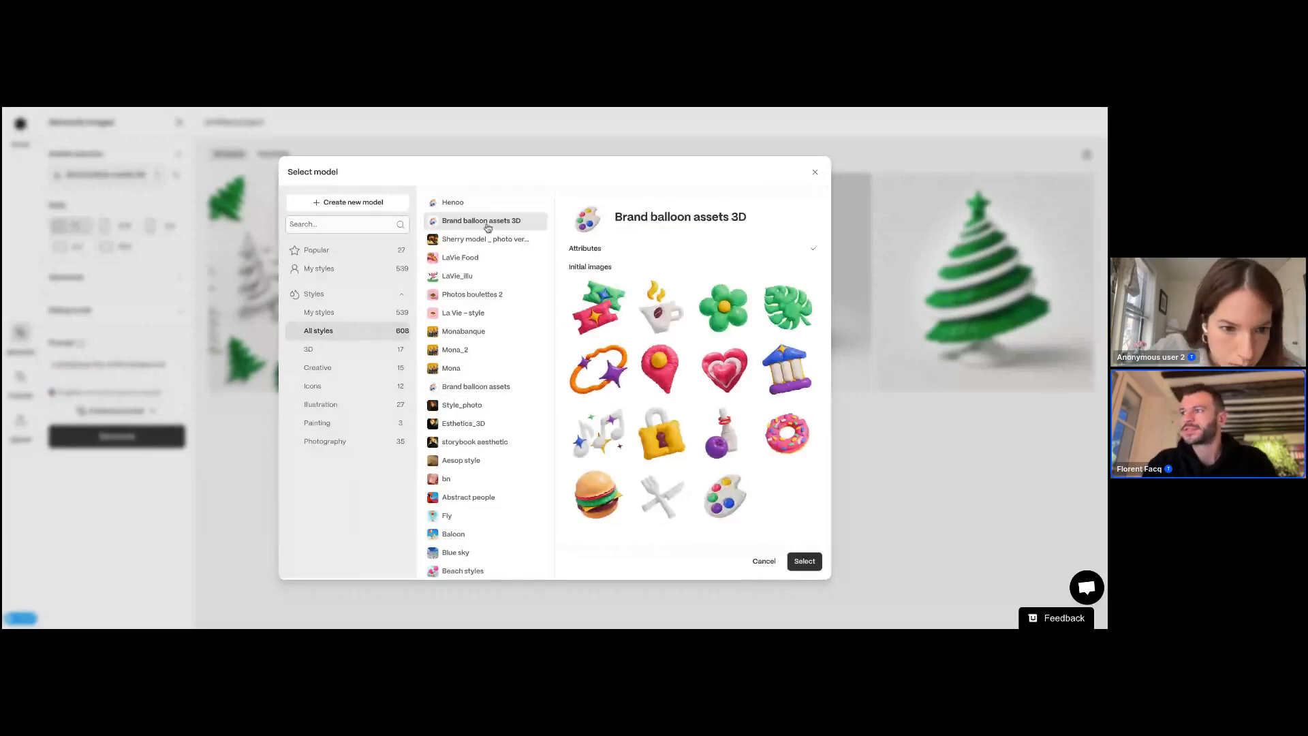
Step: Add "inflatable balloons" and "simple colors" to the model's style additional elements alongside white background
click(592, 251)
click(603, 316)
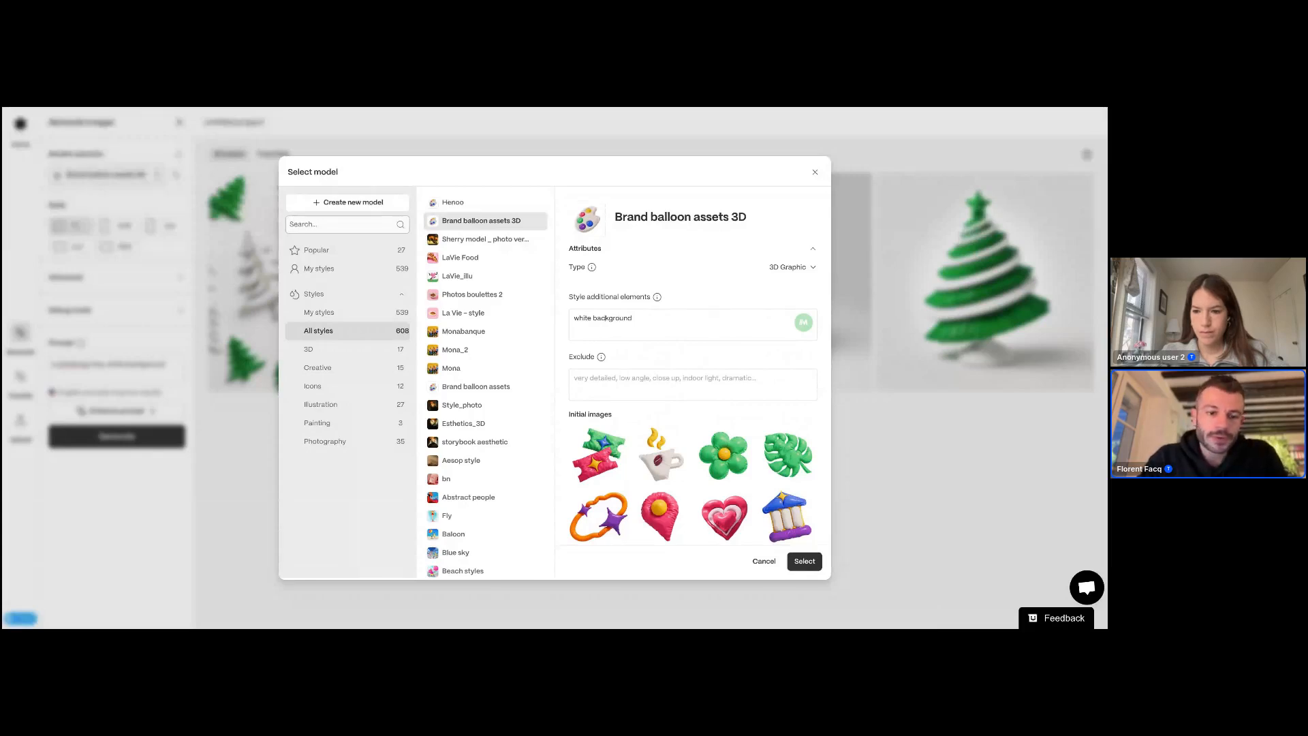
click(575, 319)
text(inlfatable)
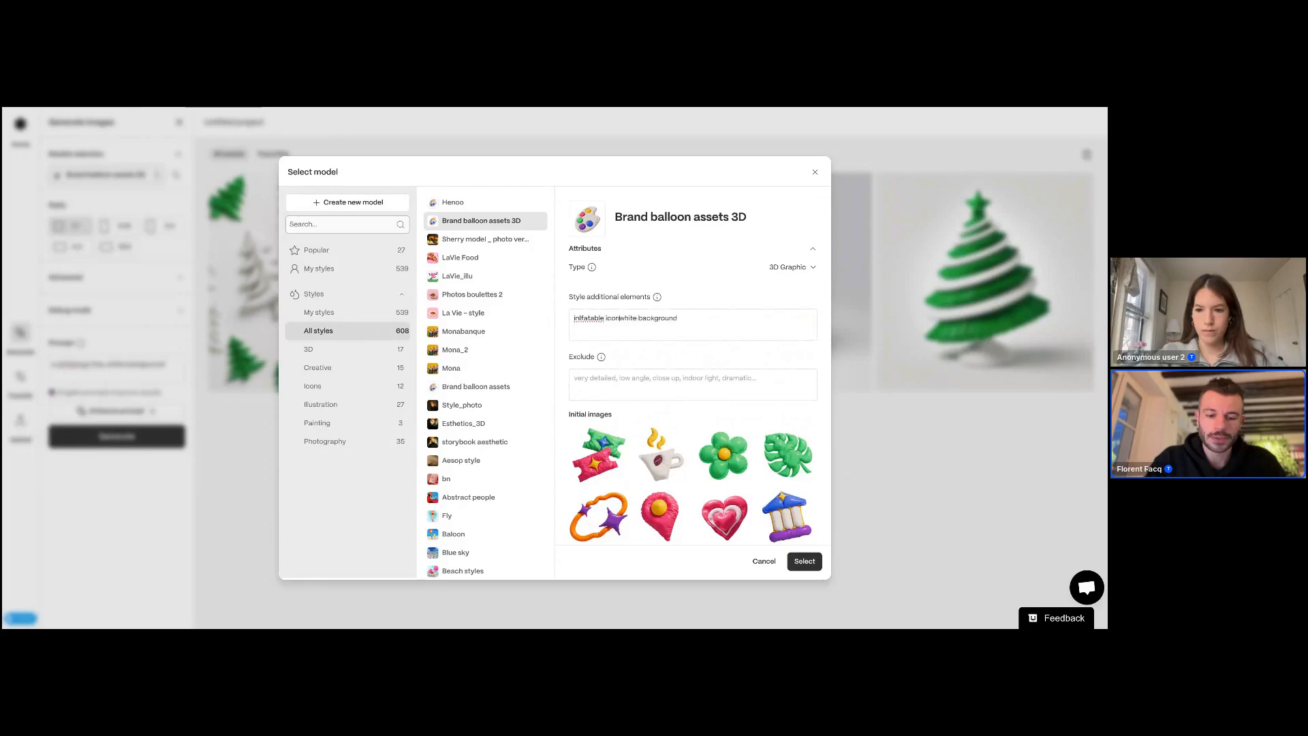
text( baloons,)
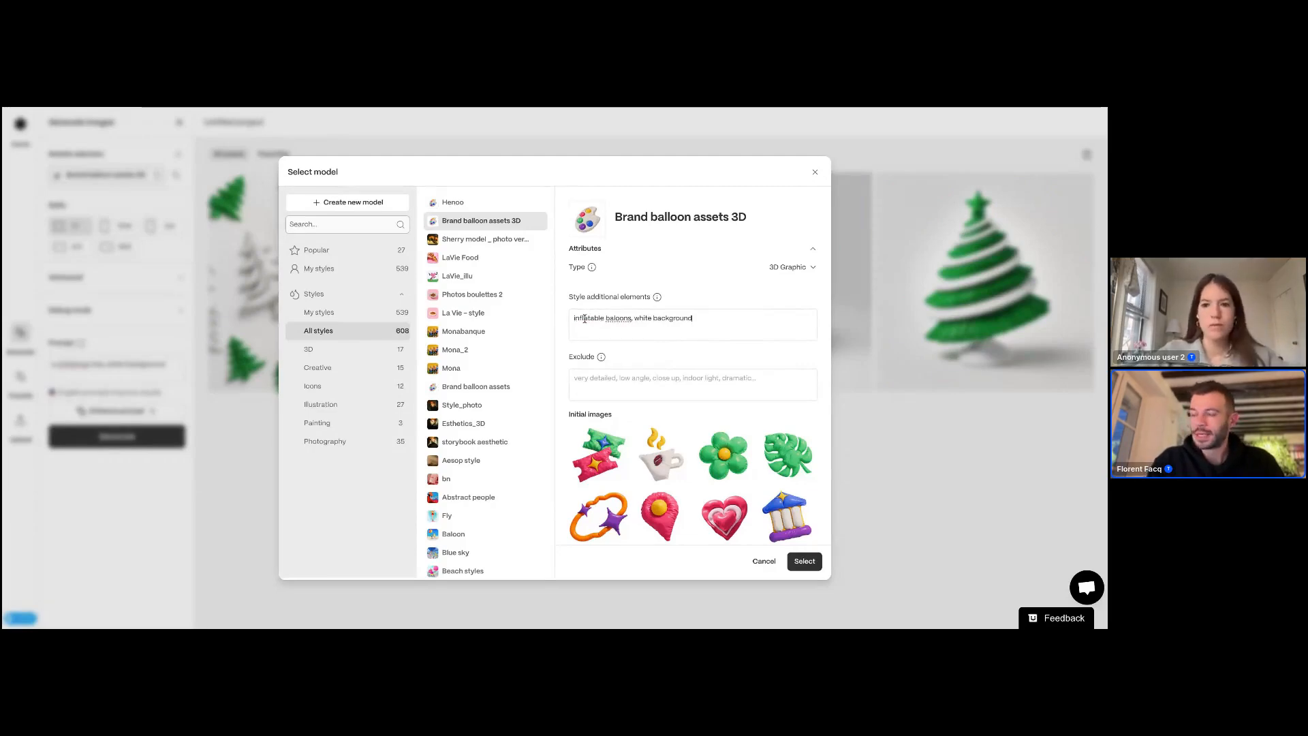
text(, cimple colors)
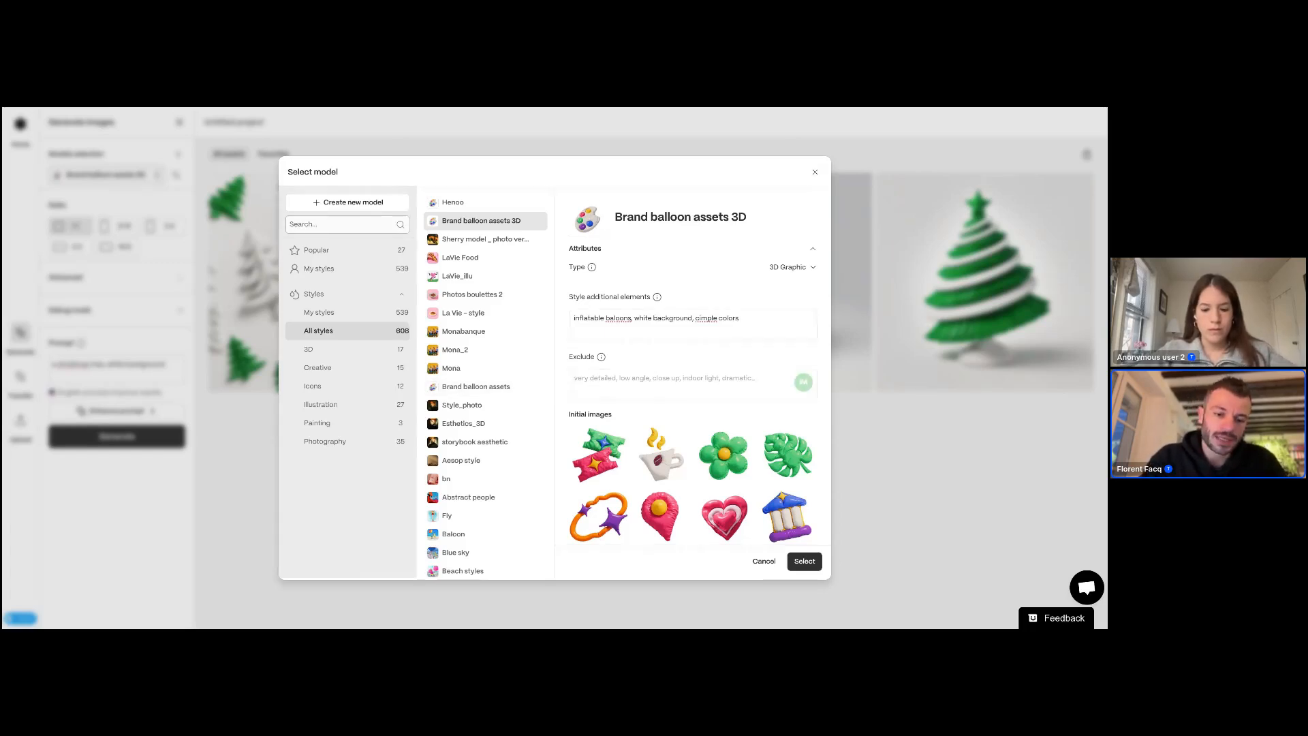
text(white)
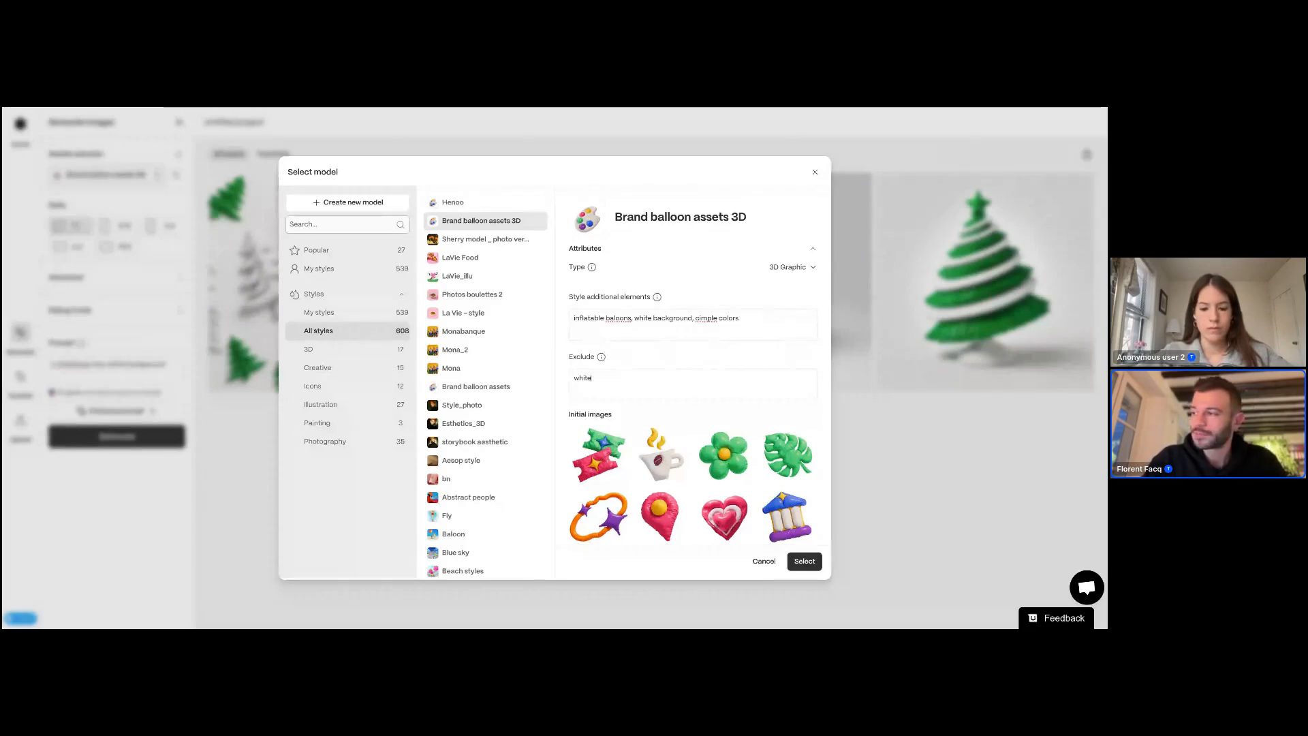
Step: Set the model's exclude field to red, apply the model and generate the images again
key(ctrl+a)
key(BackSpace)
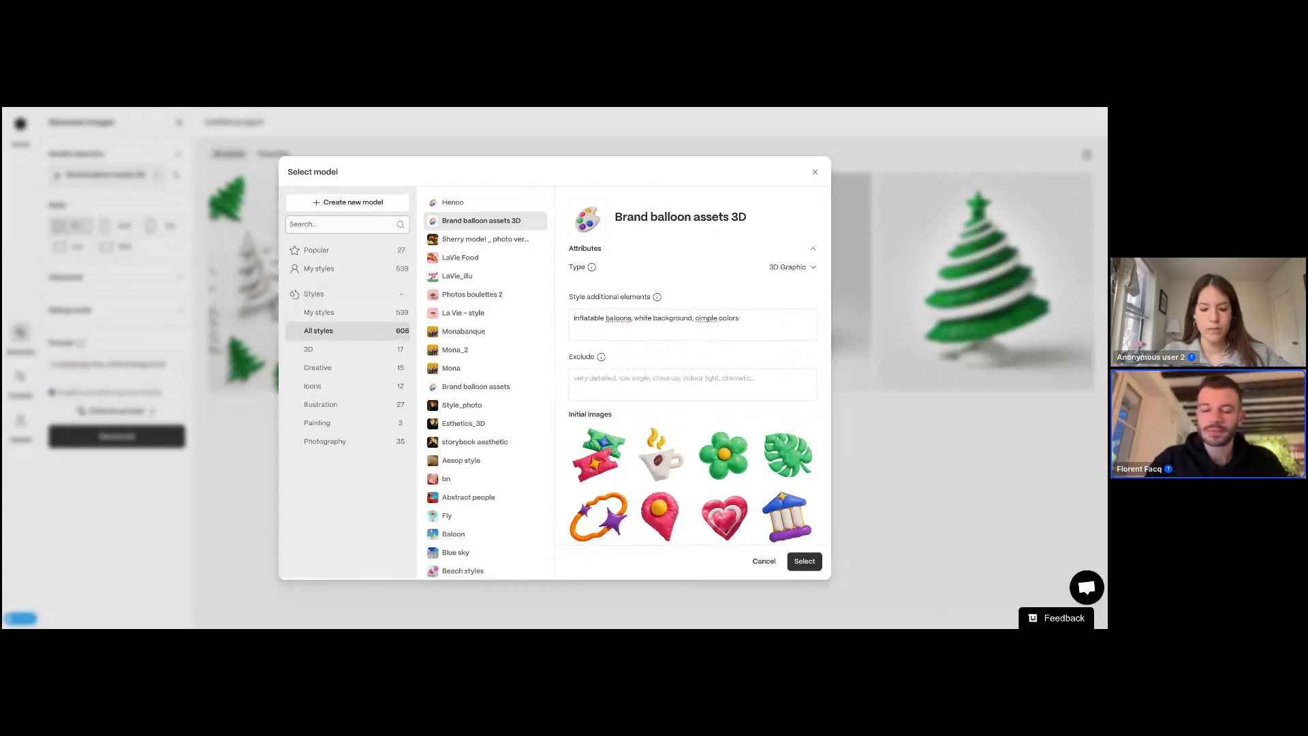
text(red)
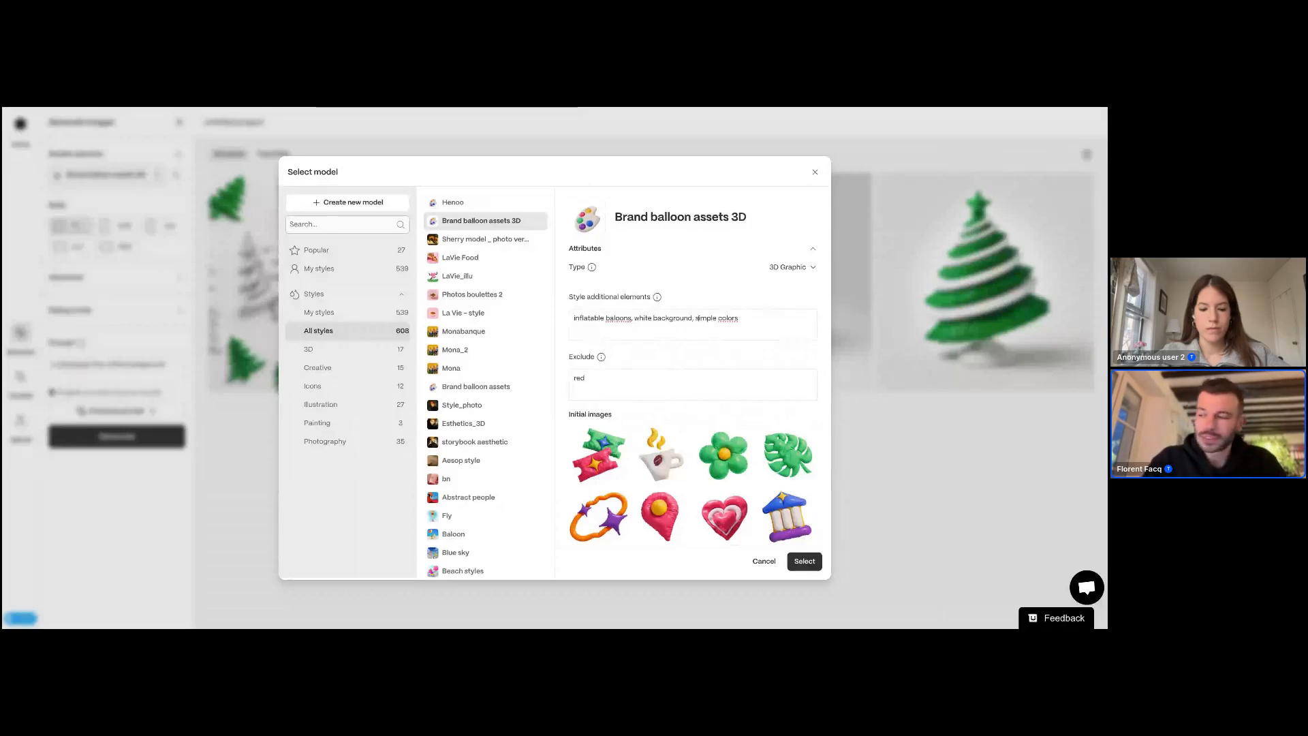
click(805, 560)
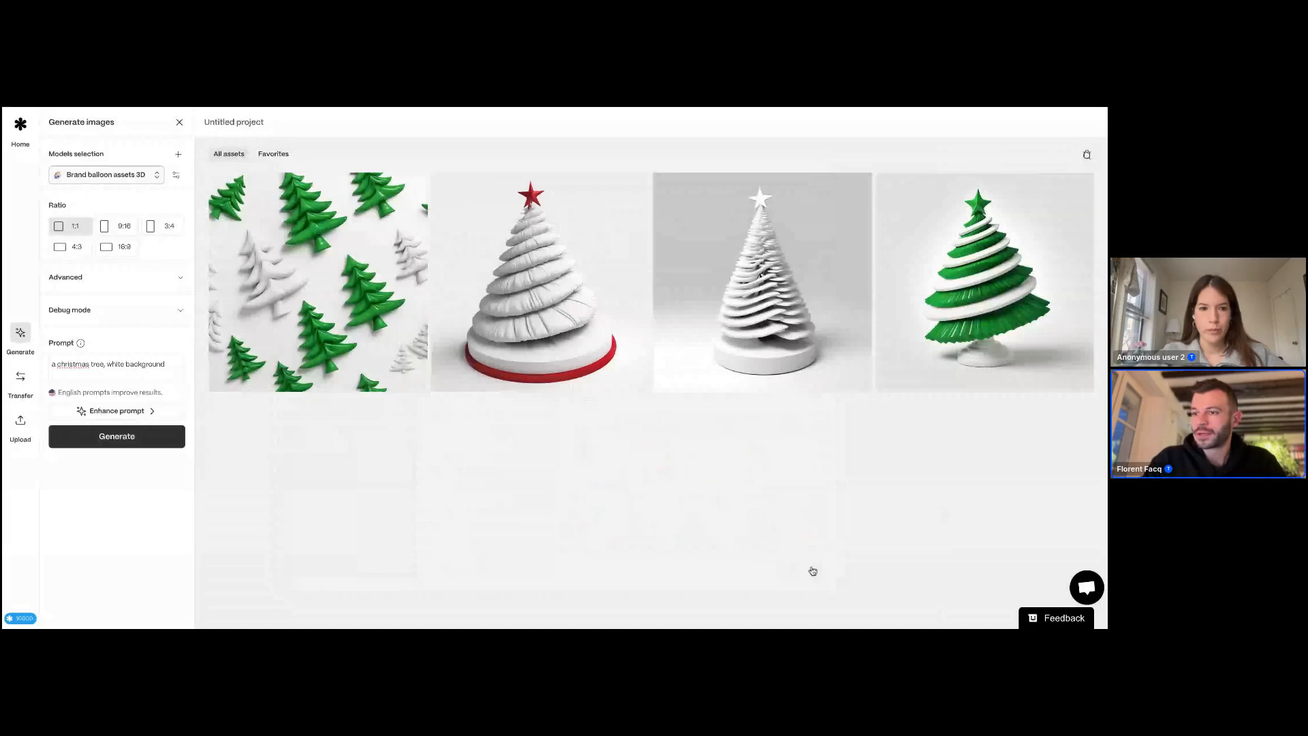
click(129, 439)
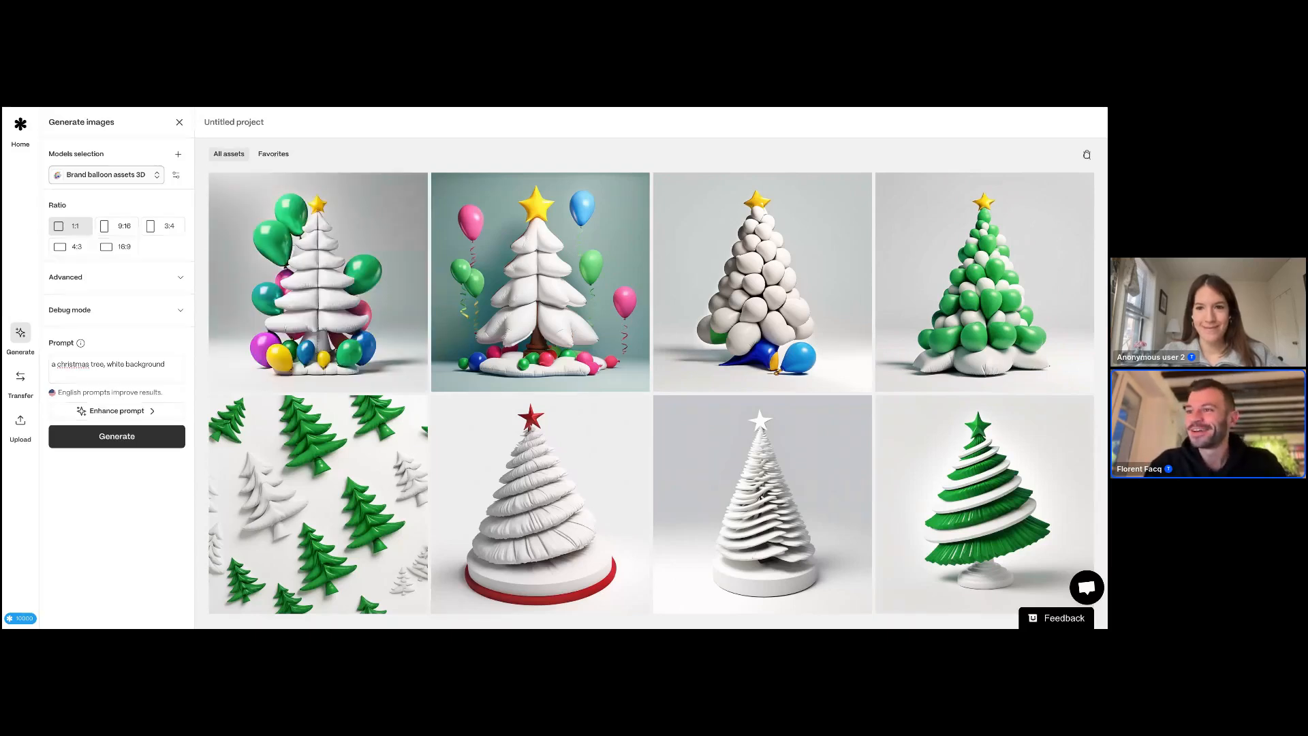
Step: Reopen the model picker to review the model's style attributes, then close it
click(106, 174)
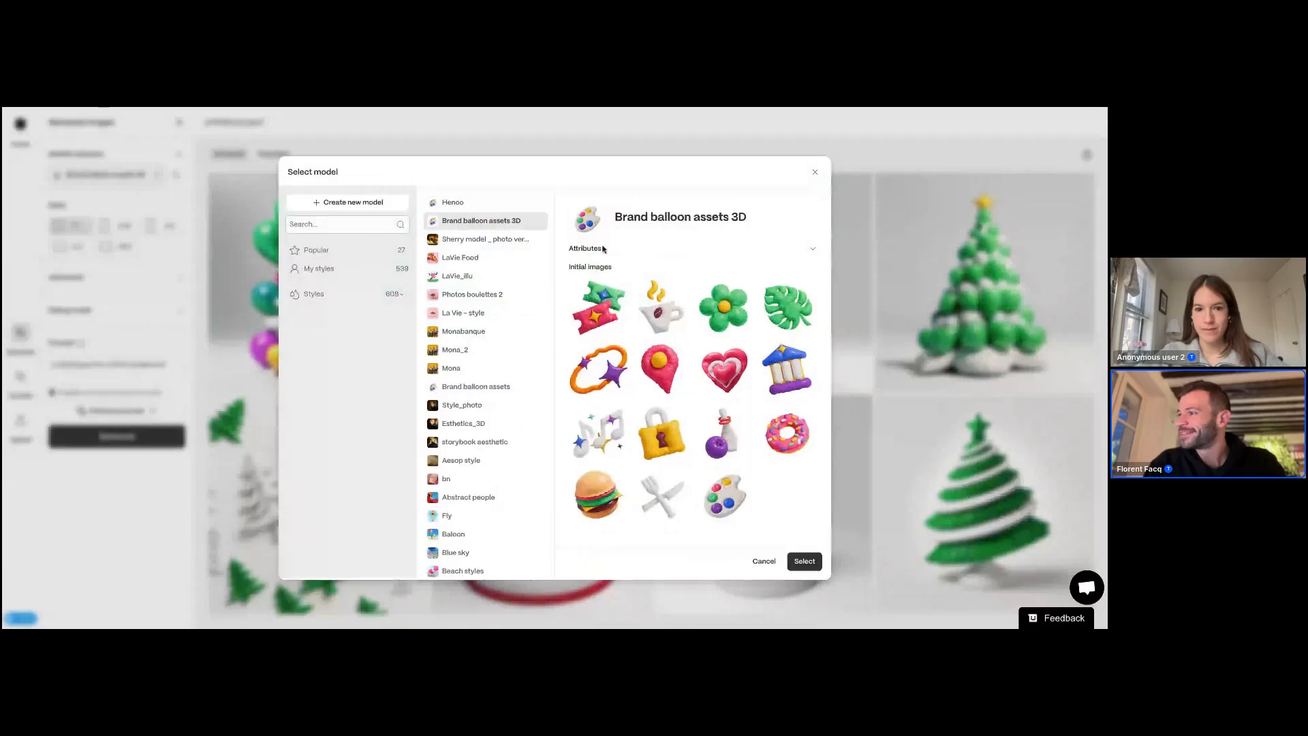
click(606, 249)
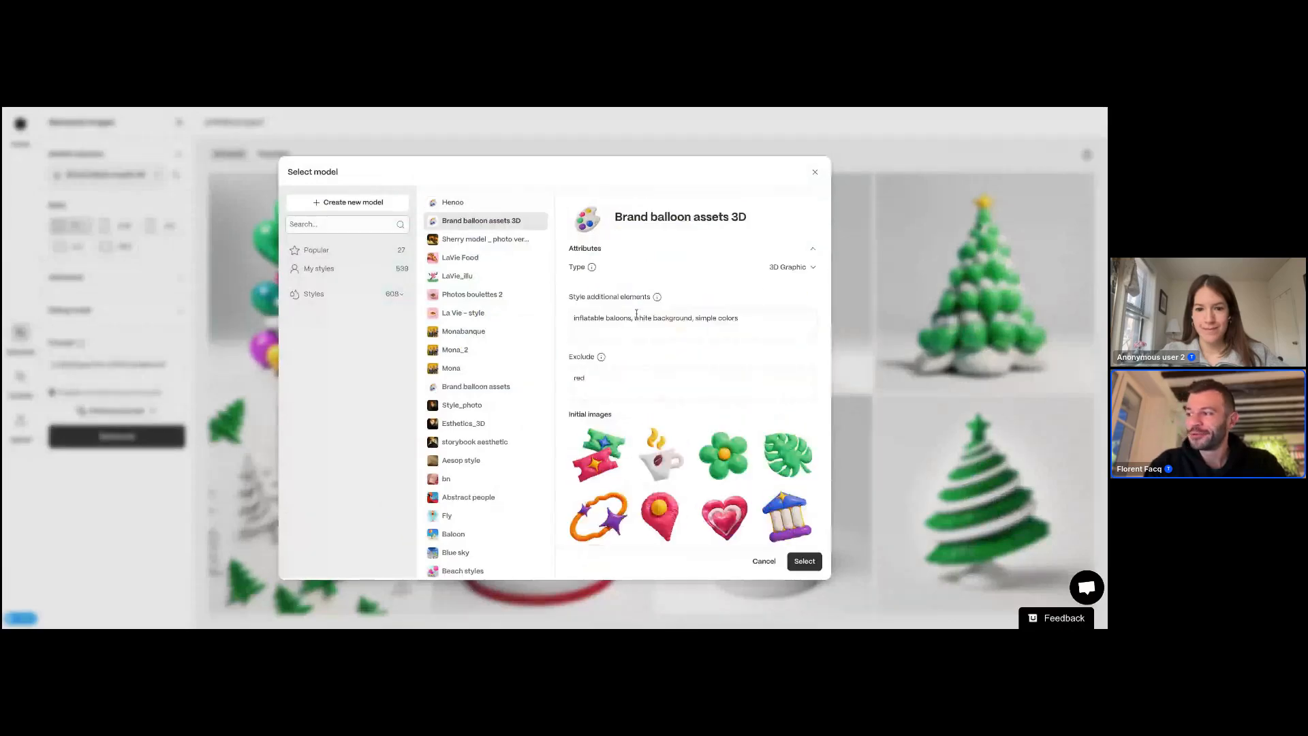
drag(632, 318, 563, 319)
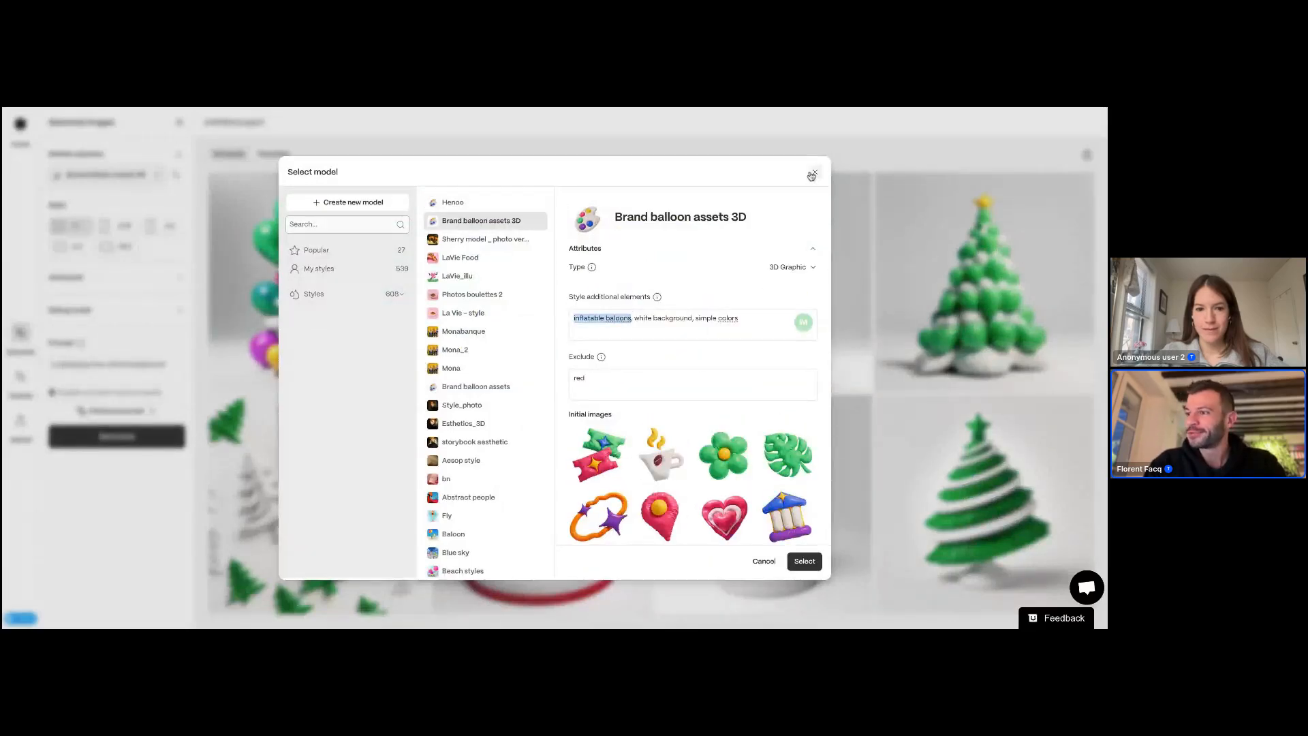
click(813, 174)
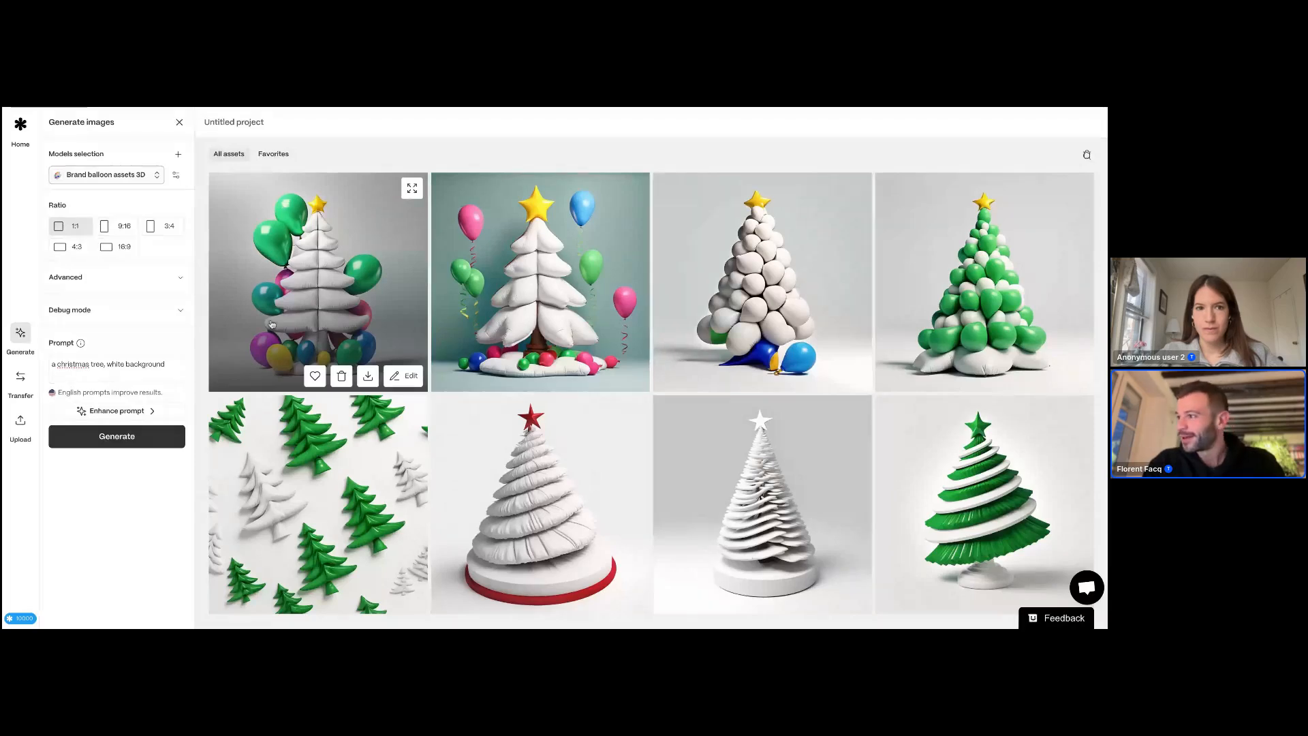
Step: Inspect the generated balloon Christmas trees and view the info of the green balloon tree
click(586, 286)
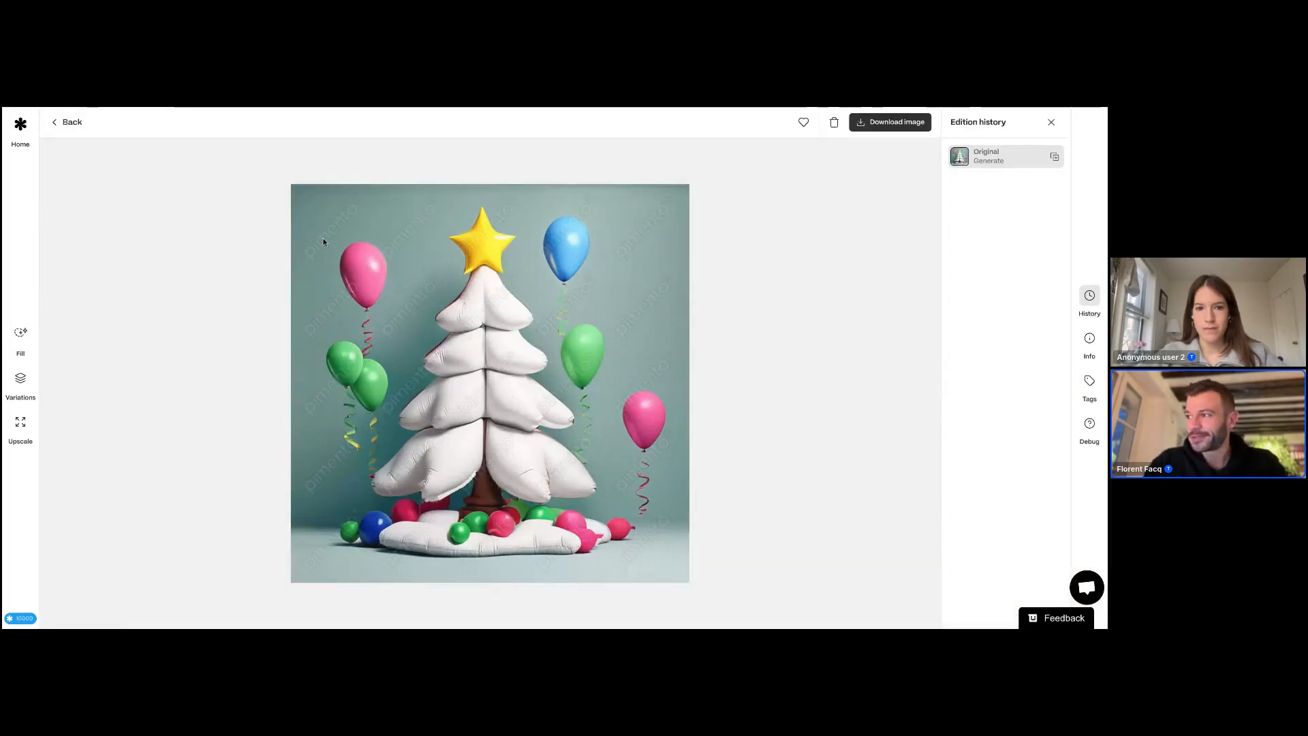
click(71, 127)
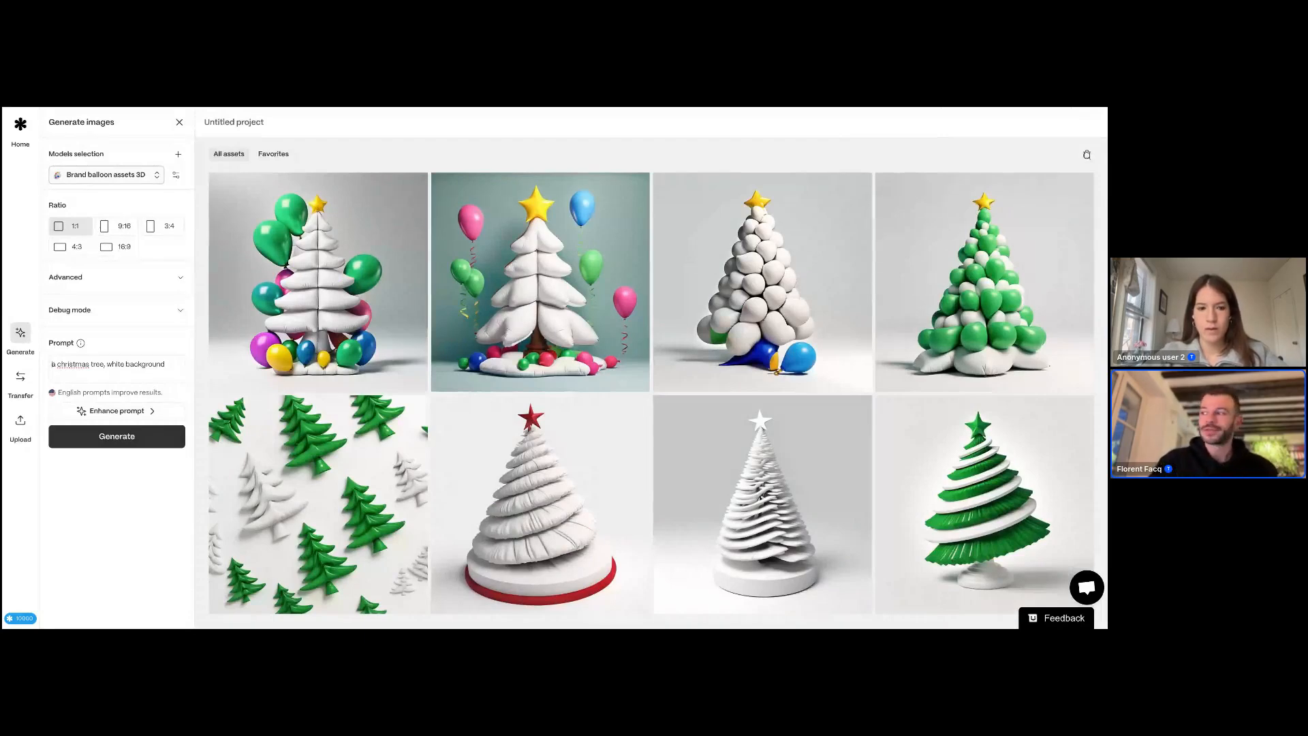
click(904, 195)
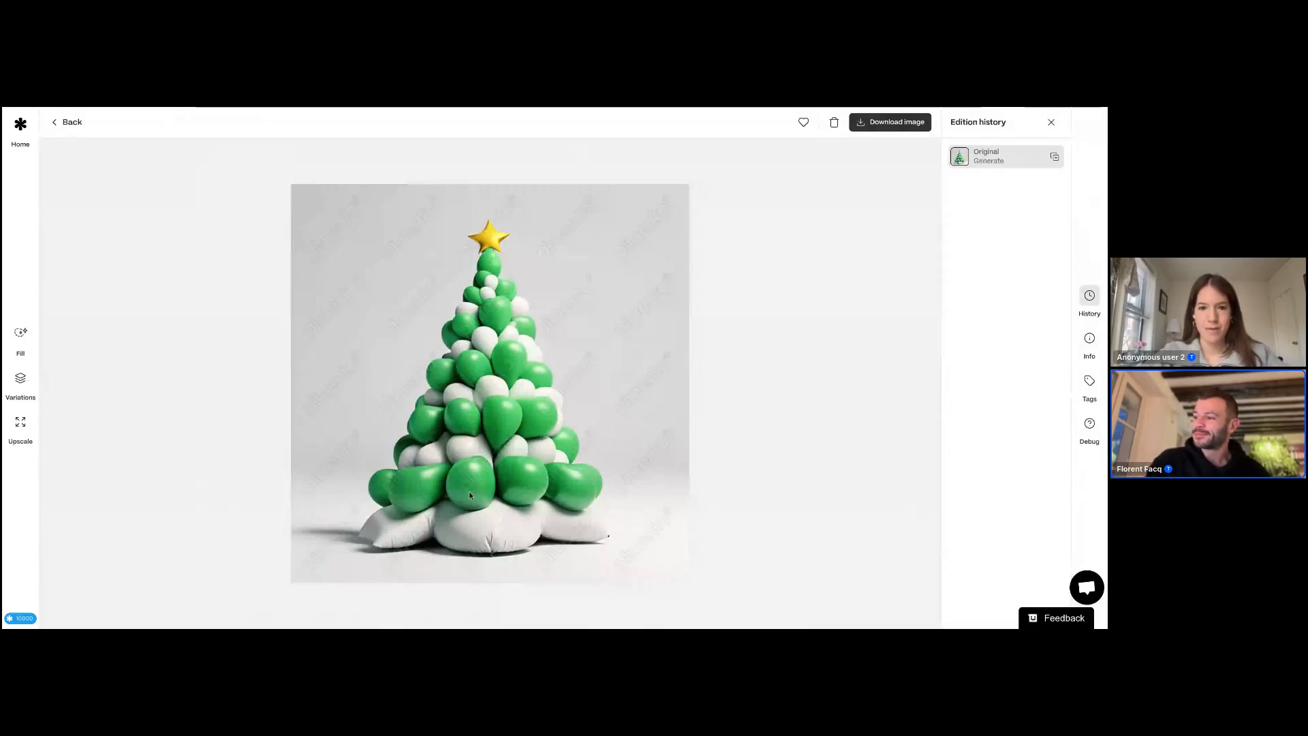
click(1092, 341)
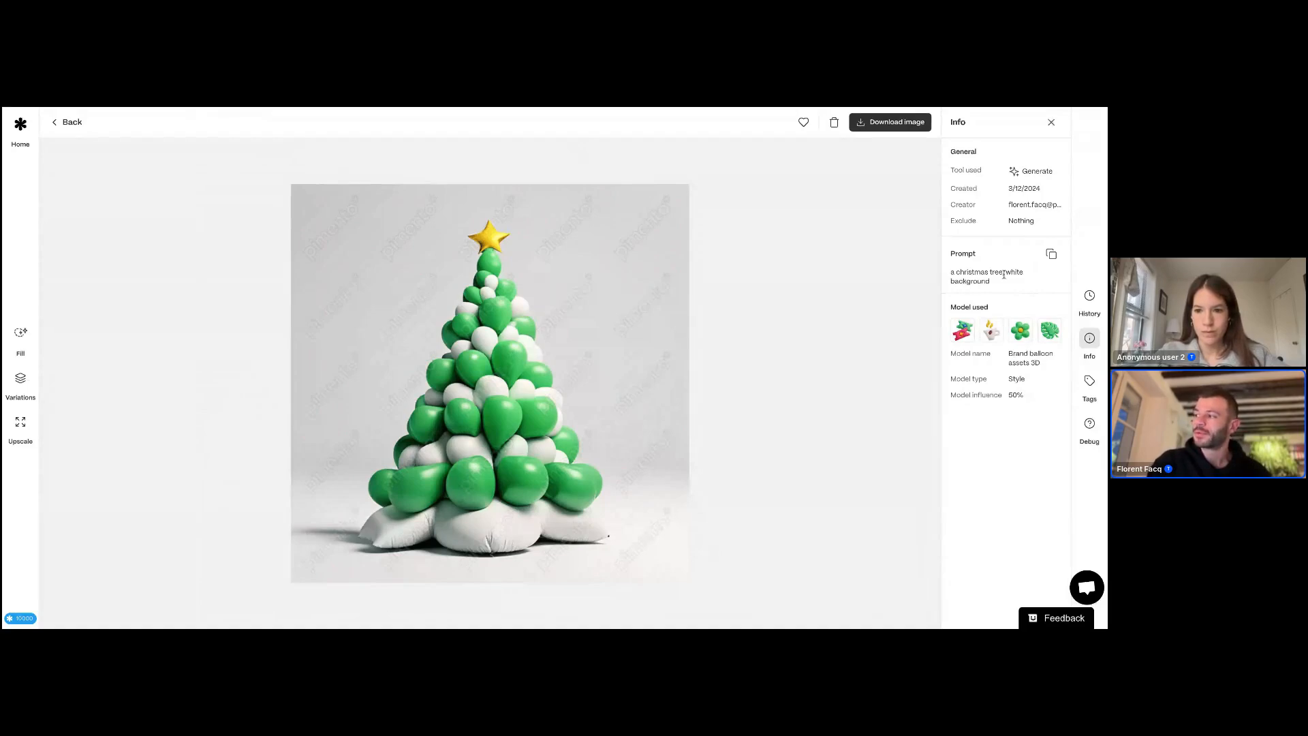
Step: Copy the green balloon tree's prompt and return to the generated images gallery
click(1051, 256)
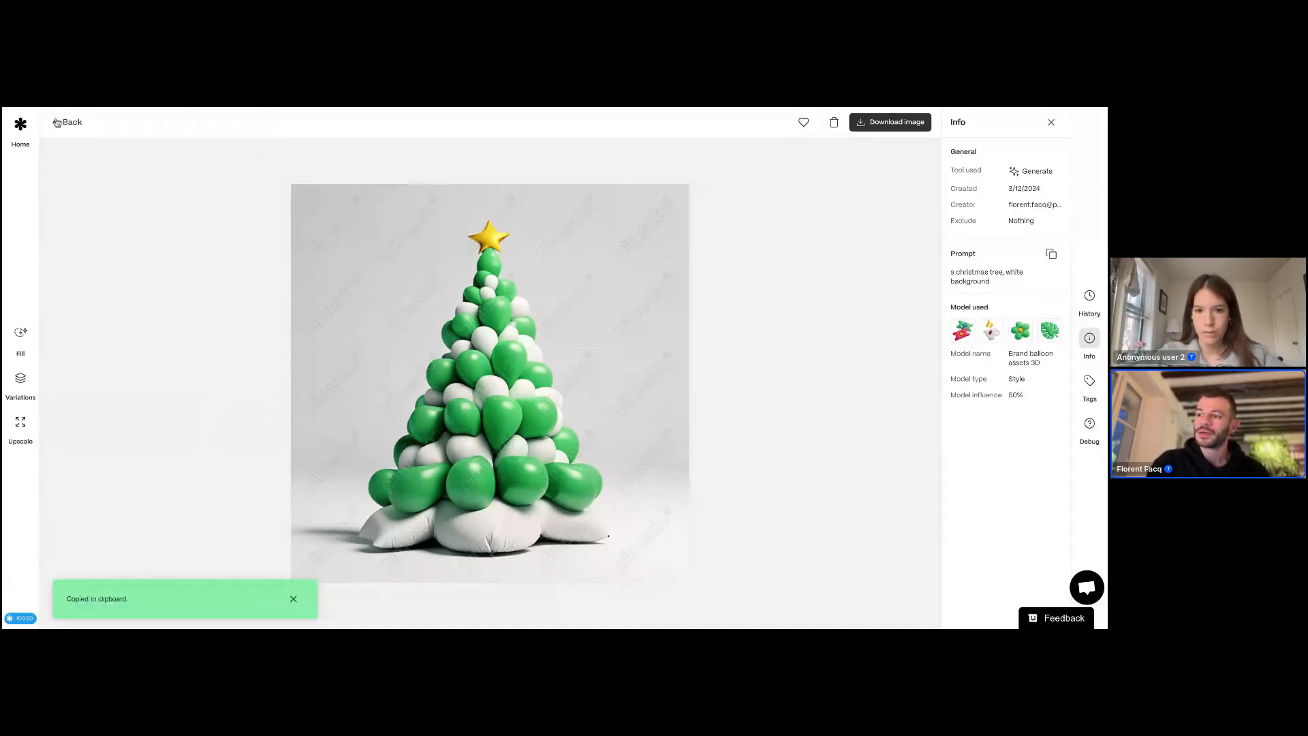
click(59, 124)
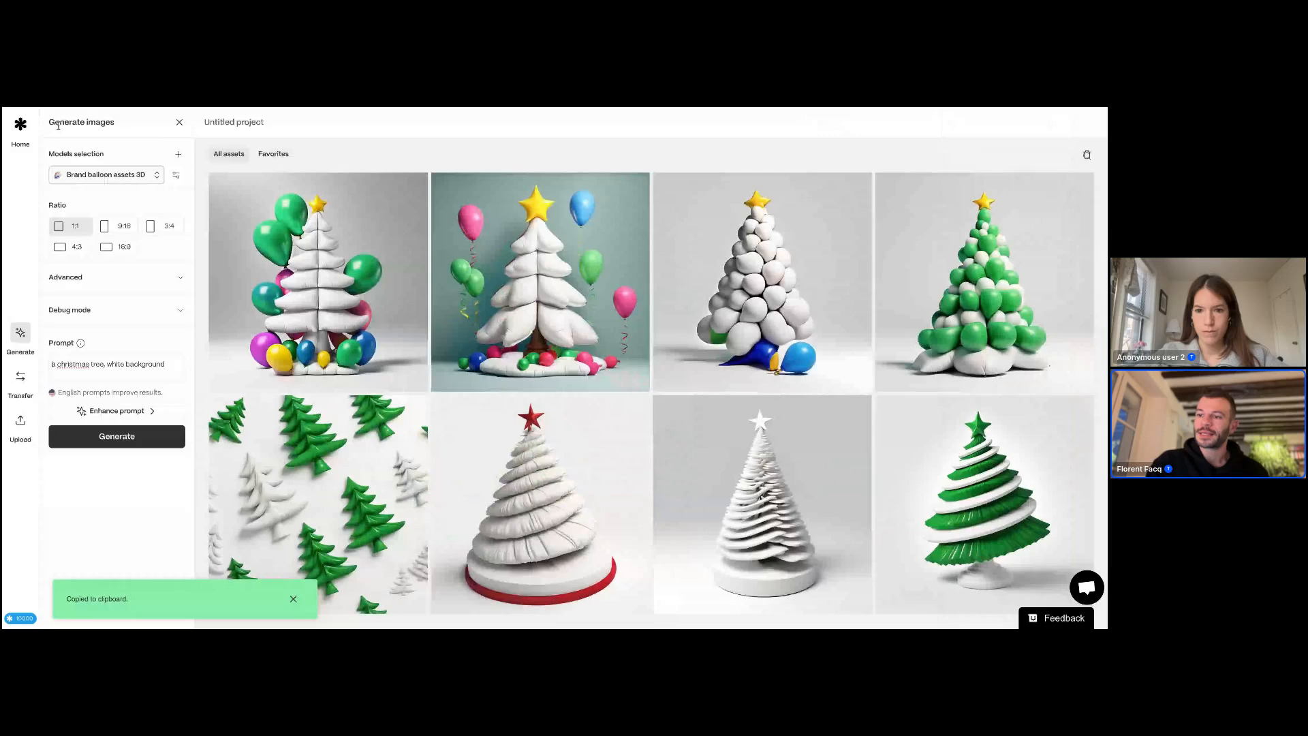
triple_click(117, 362)
click(300, 603)
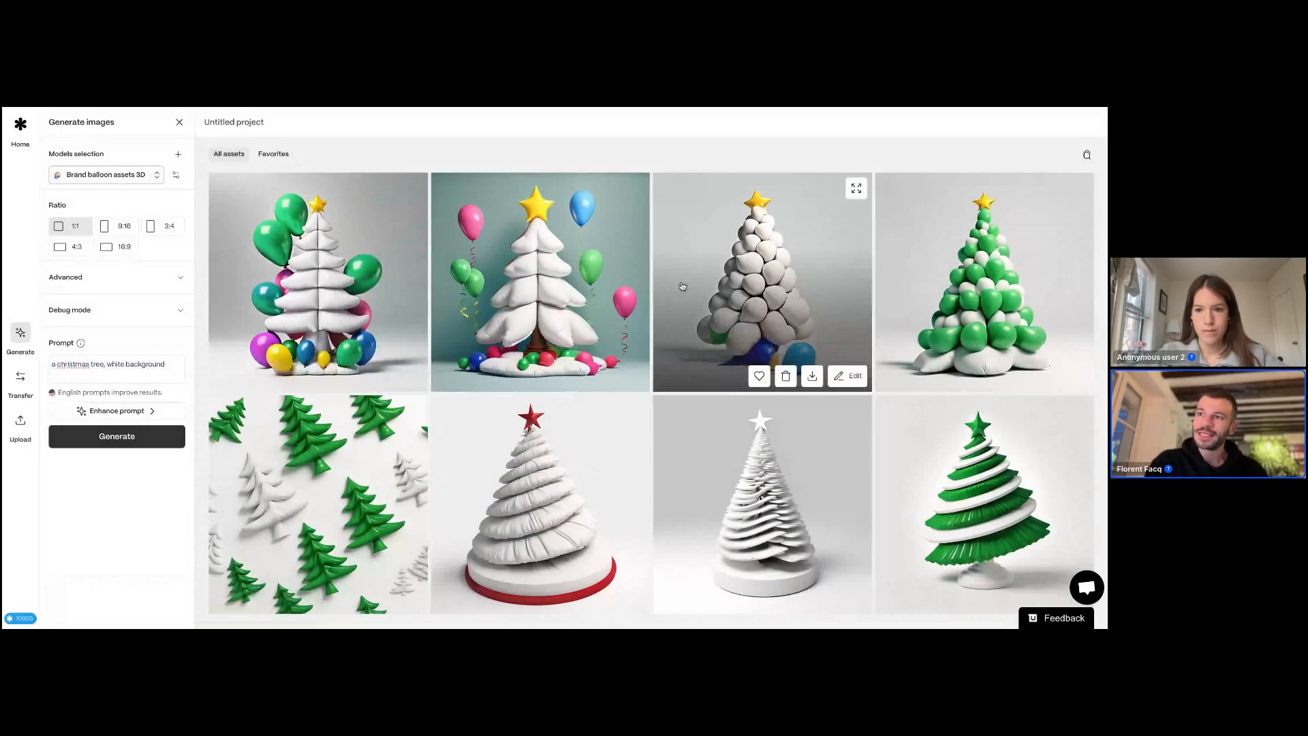
Step: Open the teal balloon Christmas tree image to view it in full, then go back
click(503, 277)
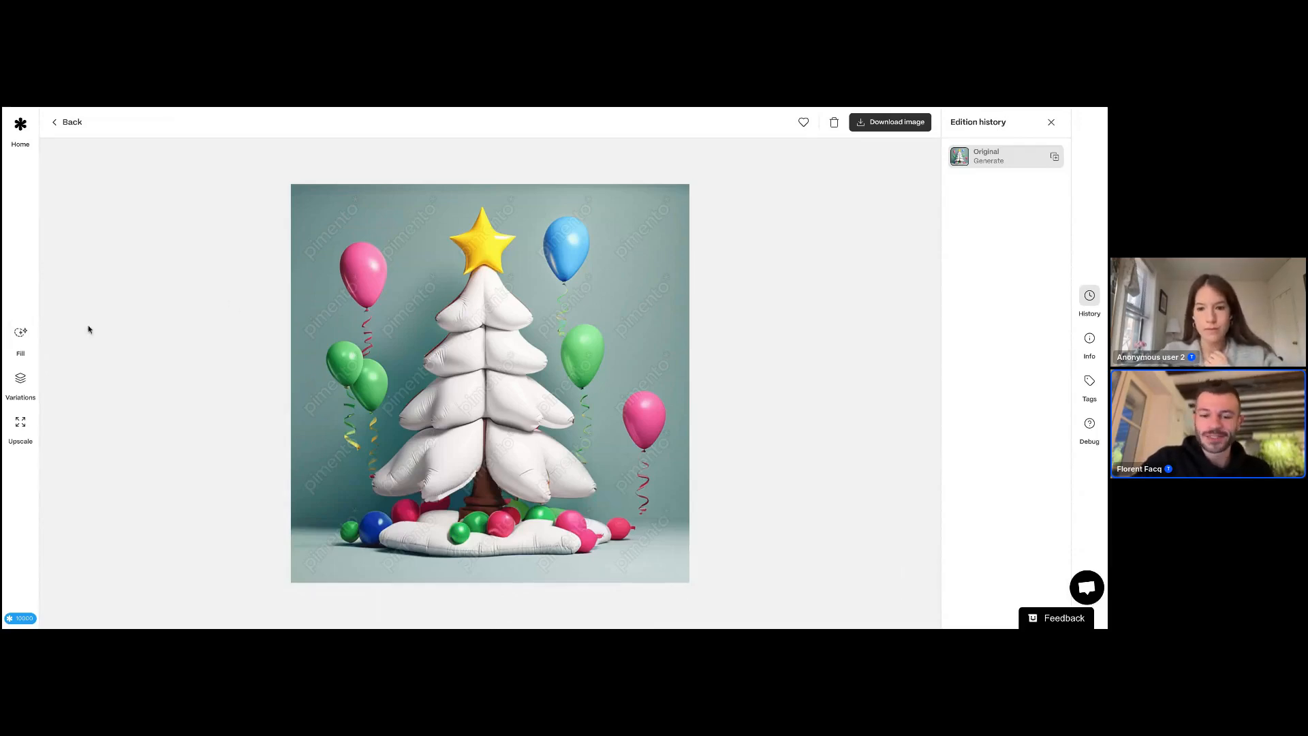
click(72, 123)
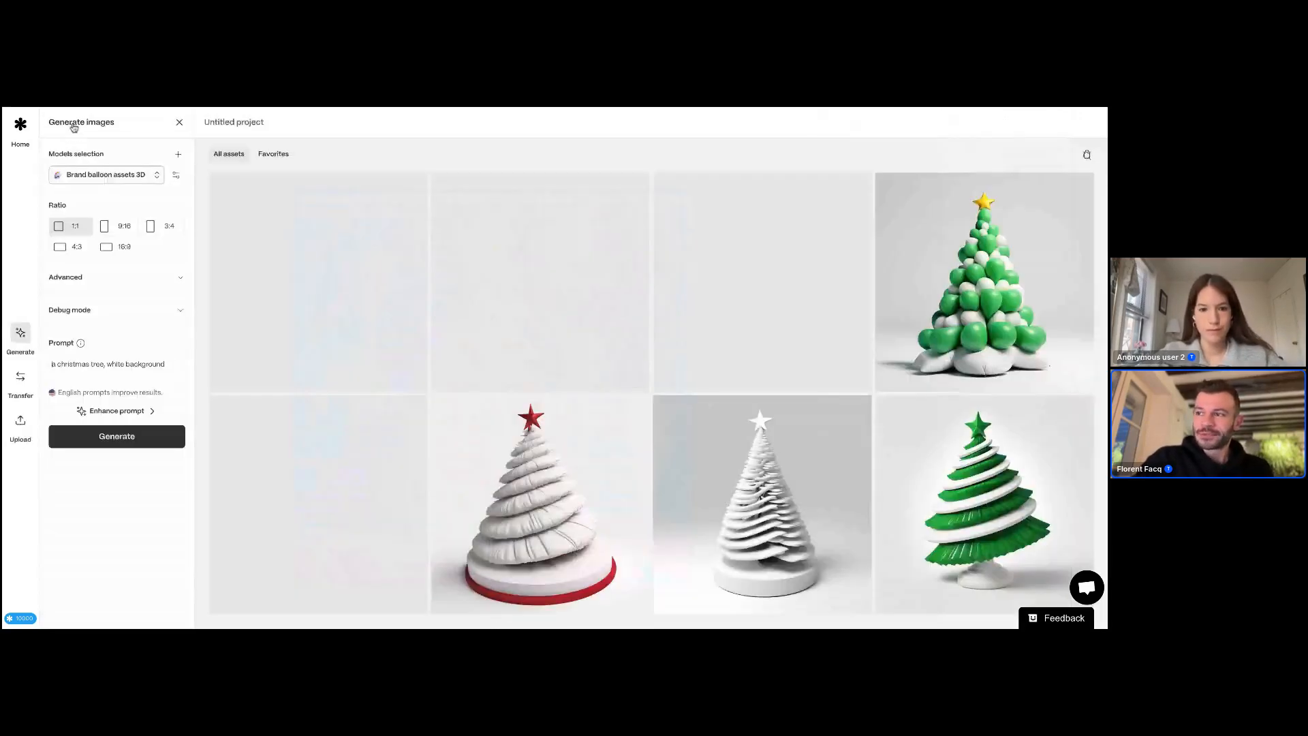
Step: Open Transfer style, add the small green Christmas tree picture as input image and set the input type to Picture
click(21, 380)
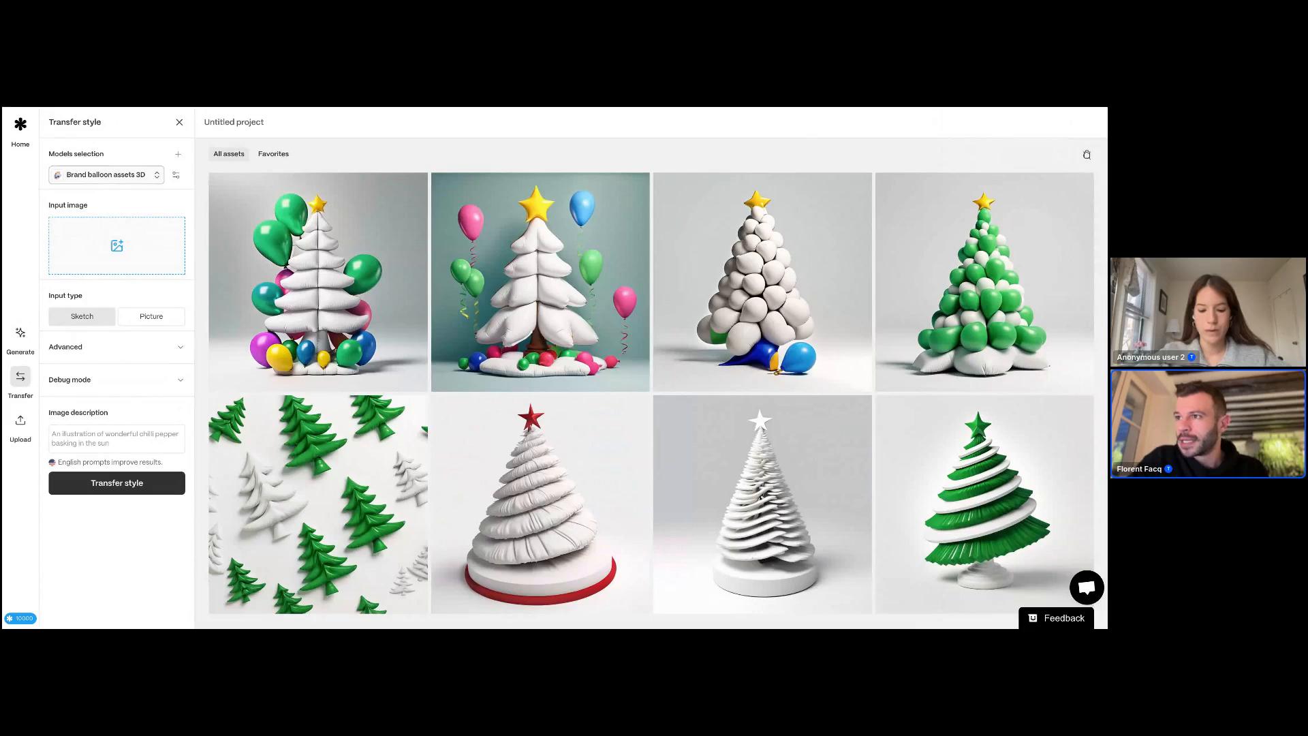
drag(118, 246, 131, 260)
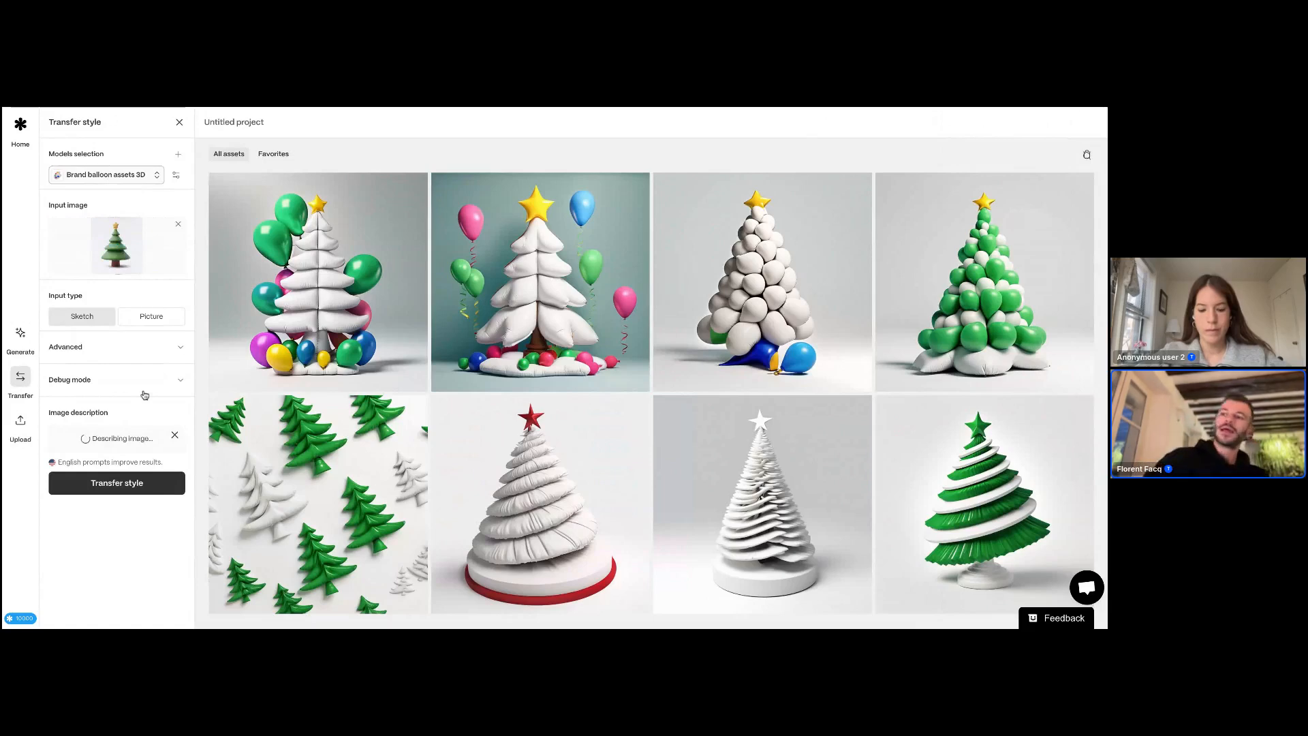
click(158, 319)
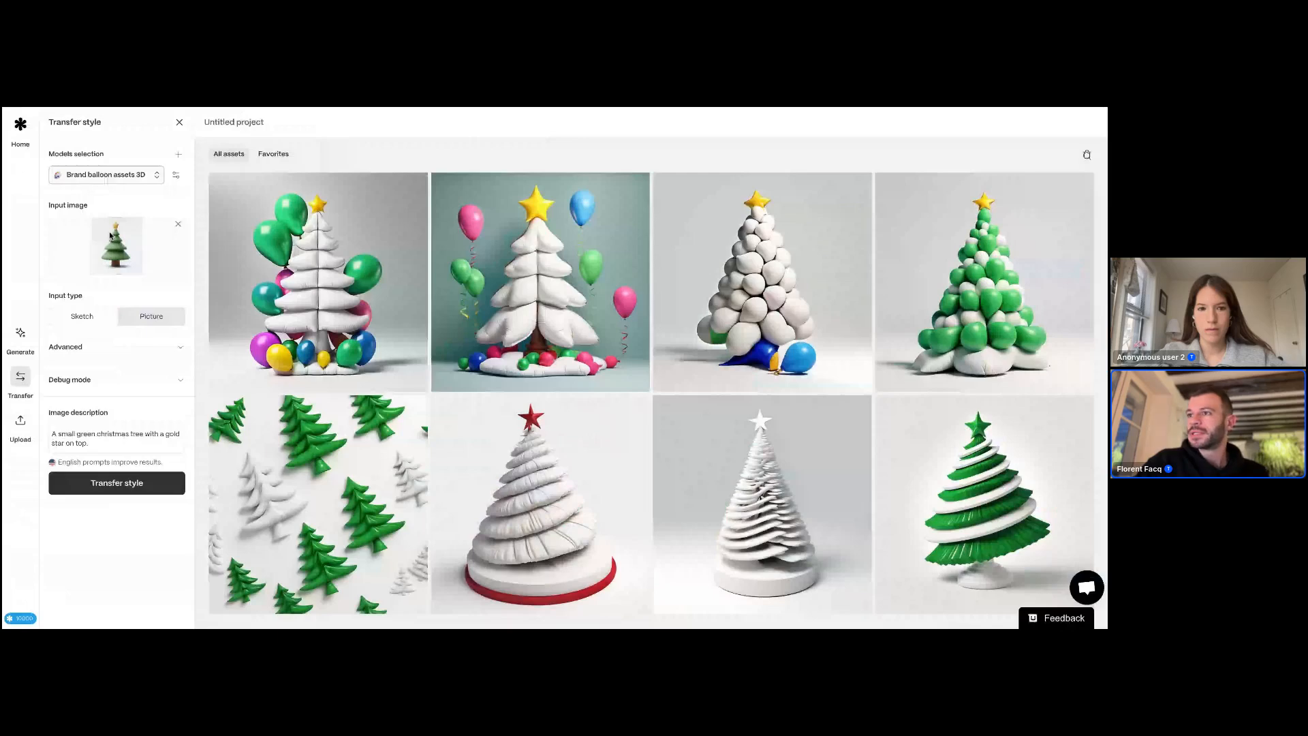
Step: Switch to the presentation, advance through the Henoo icons slides and return to the generator
key(ctrl+Tab)
key(Right)
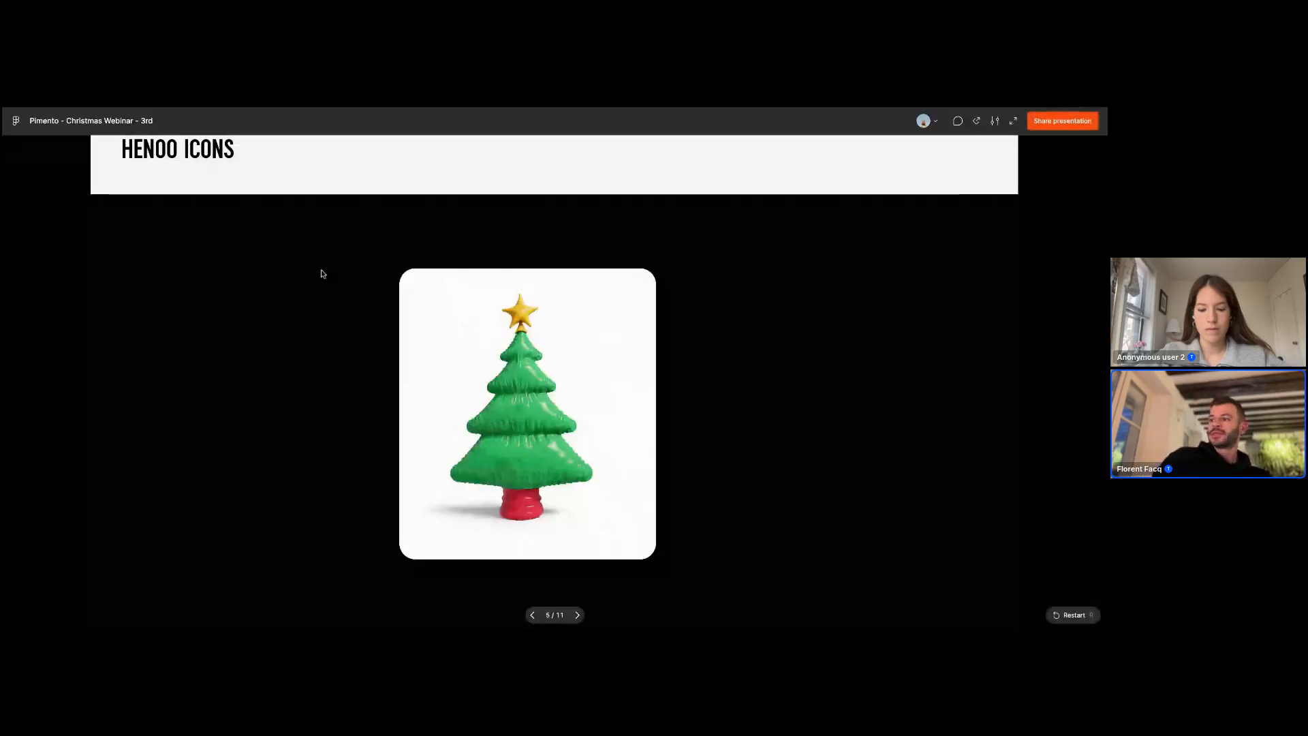
key(Right)
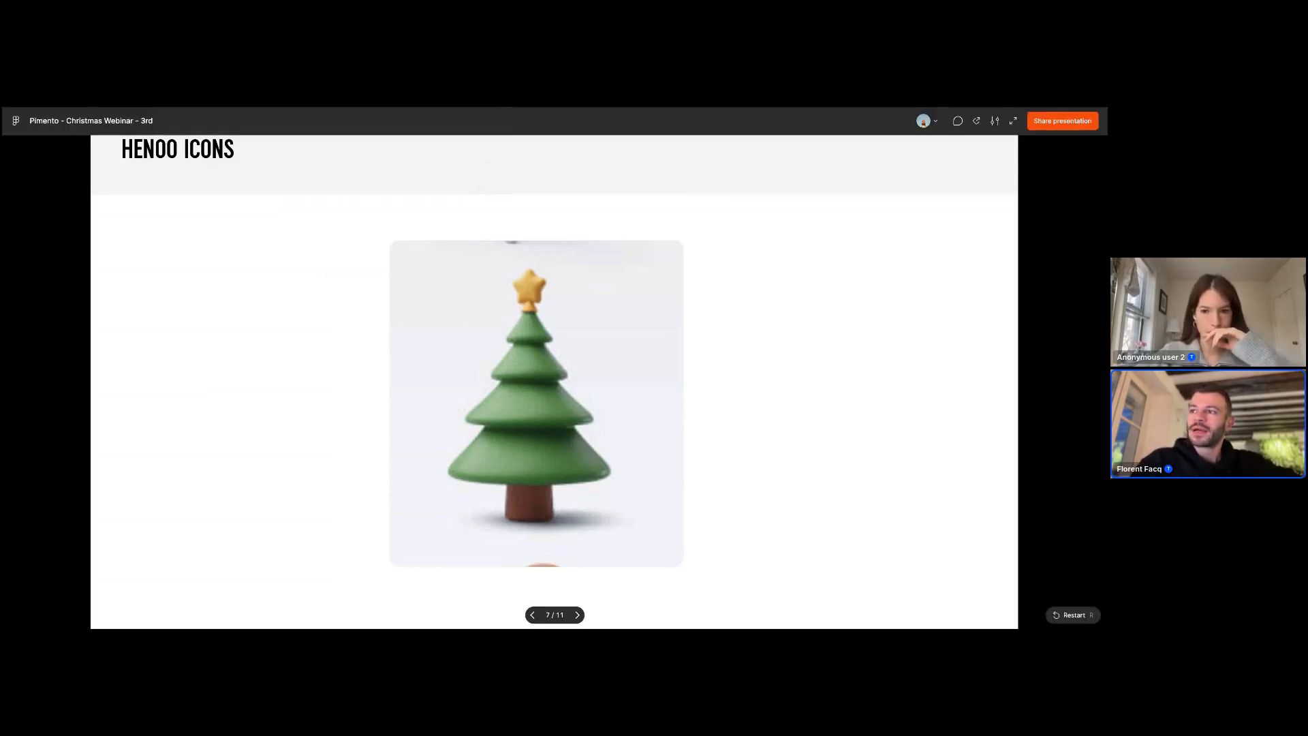
key(ctrl+Tab)
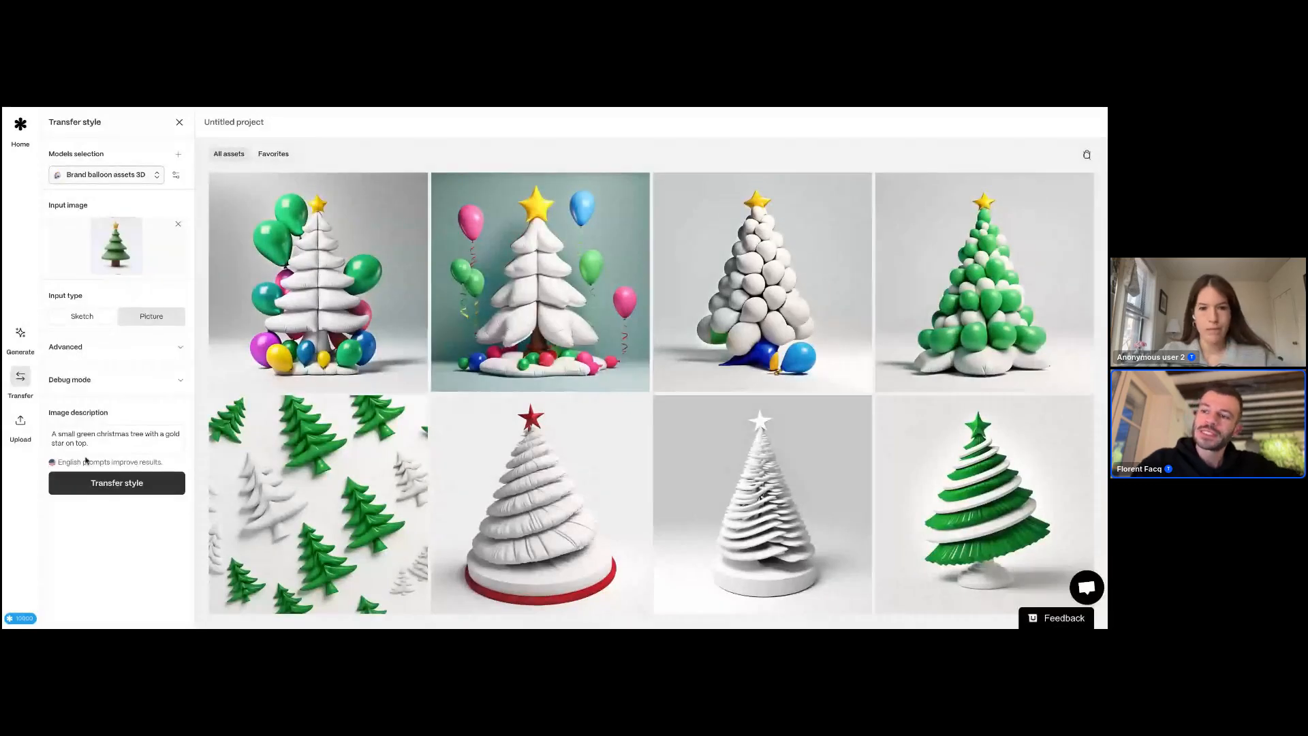
Step: Run the style transfer on the input tree with the Brand balloon assets 3D model
triple_click(103, 443)
click(103, 444)
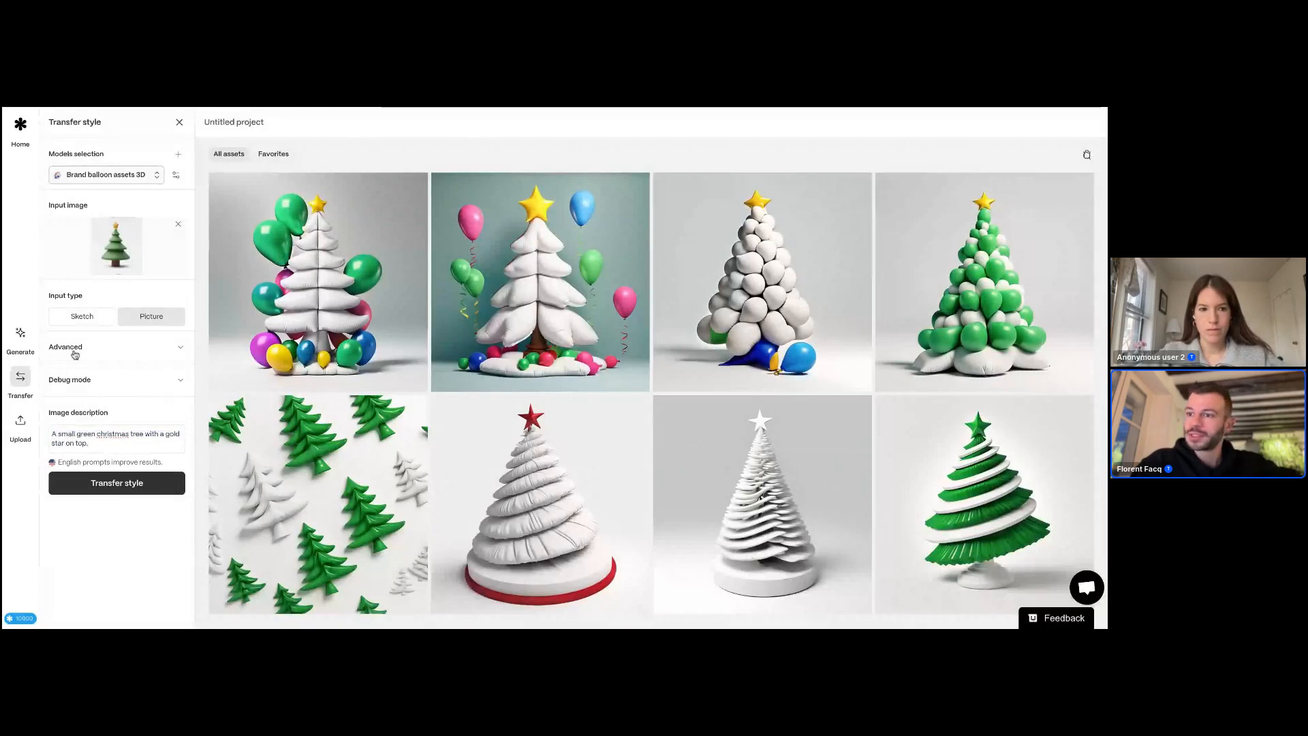
click(97, 486)
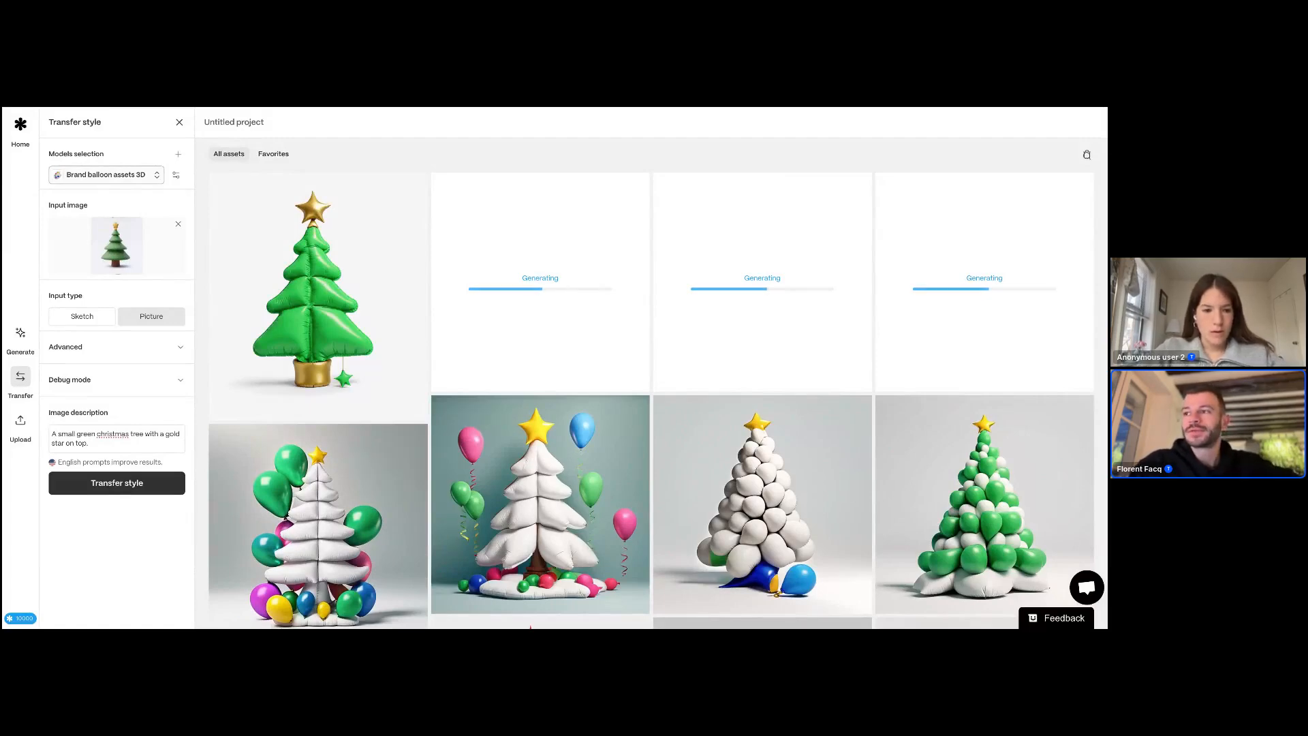
Step: Open the second inflatable tree result and upscale it with Low imagination
mouse_move(381, 288)
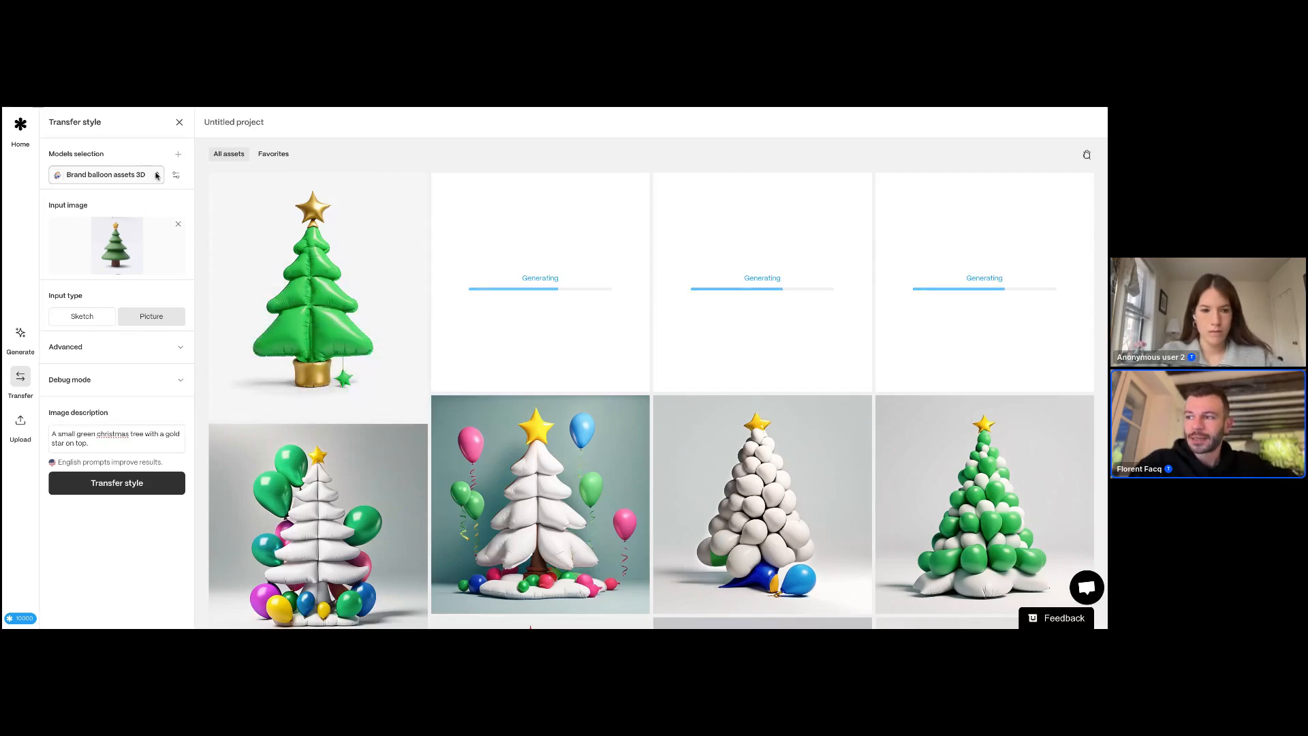
scroll(309, 220, down, 1)
scroll(309, 219, up, 1)
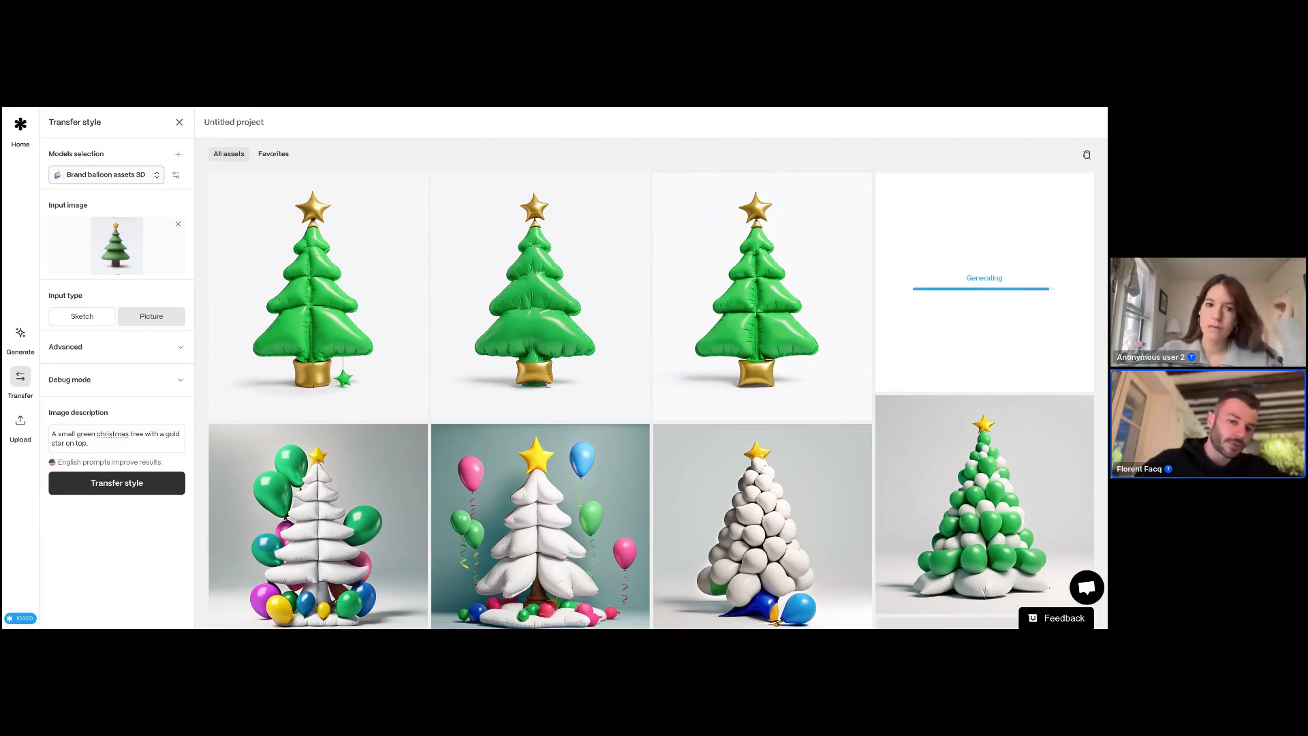
mouse_move(545, 240)
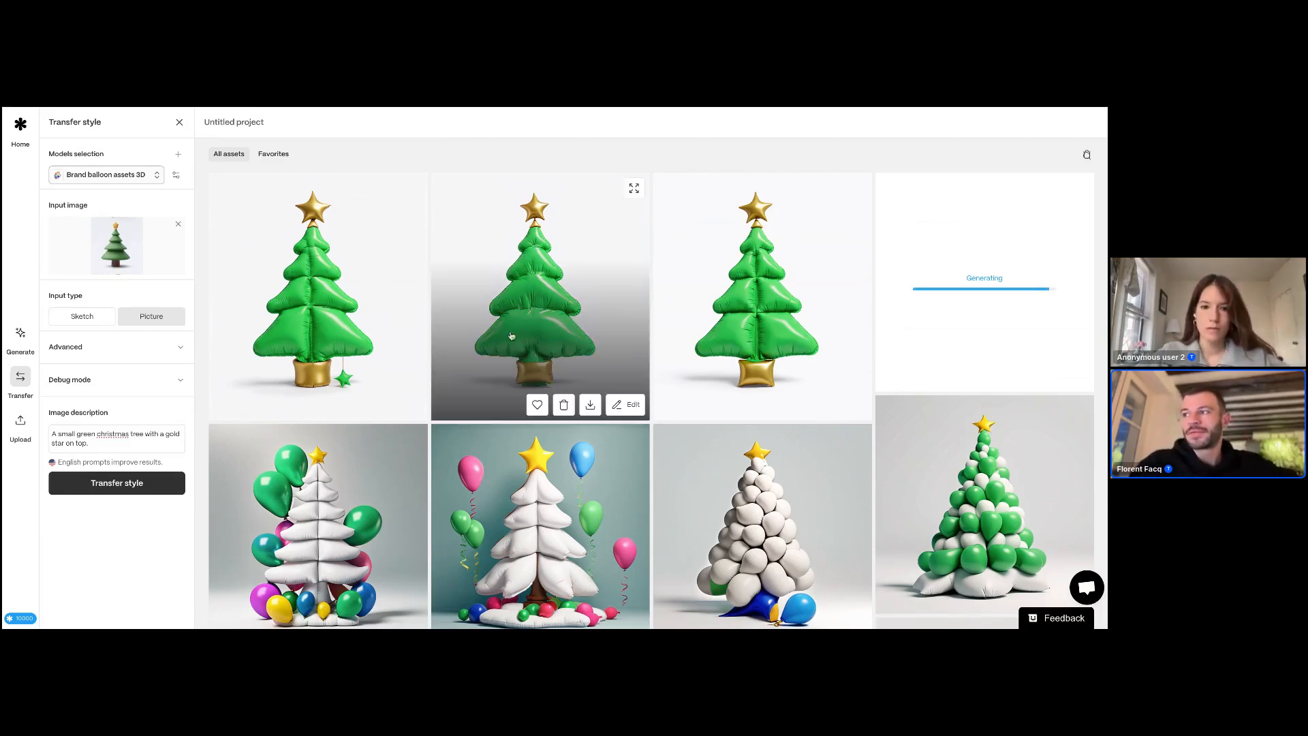
click(555, 275)
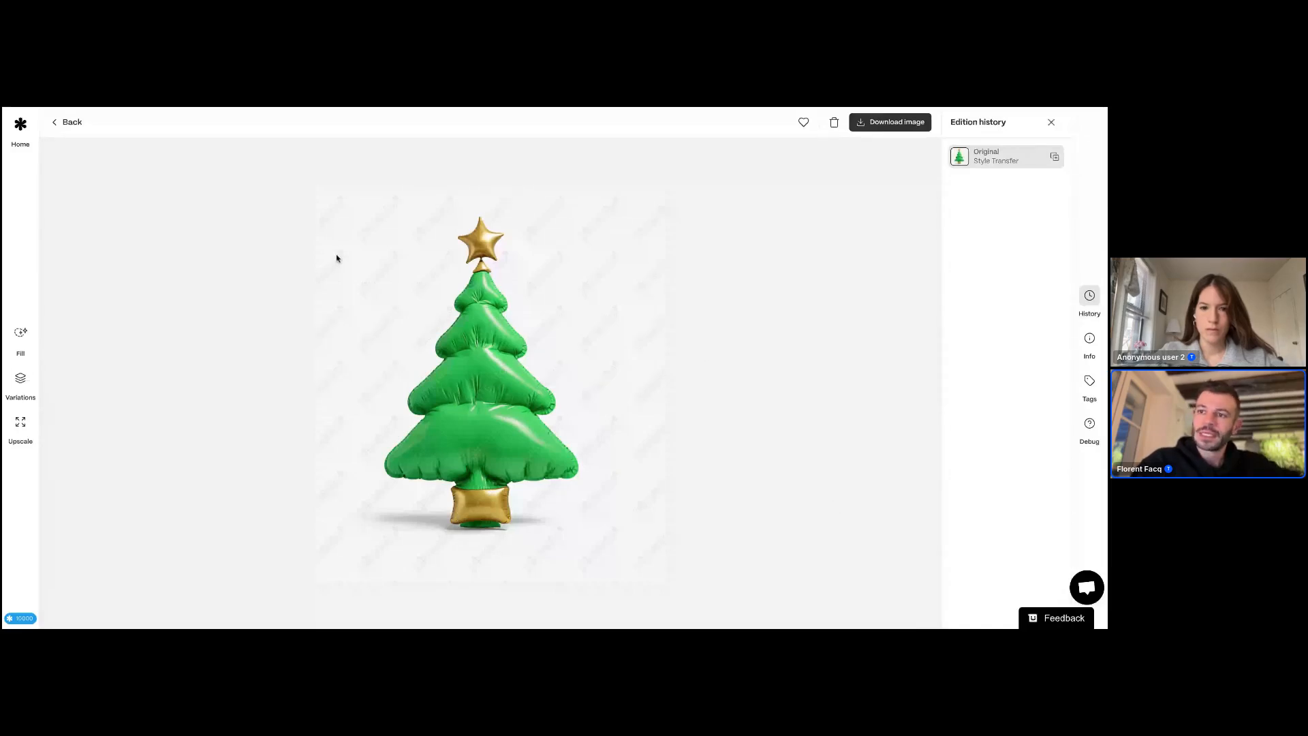
click(21, 424)
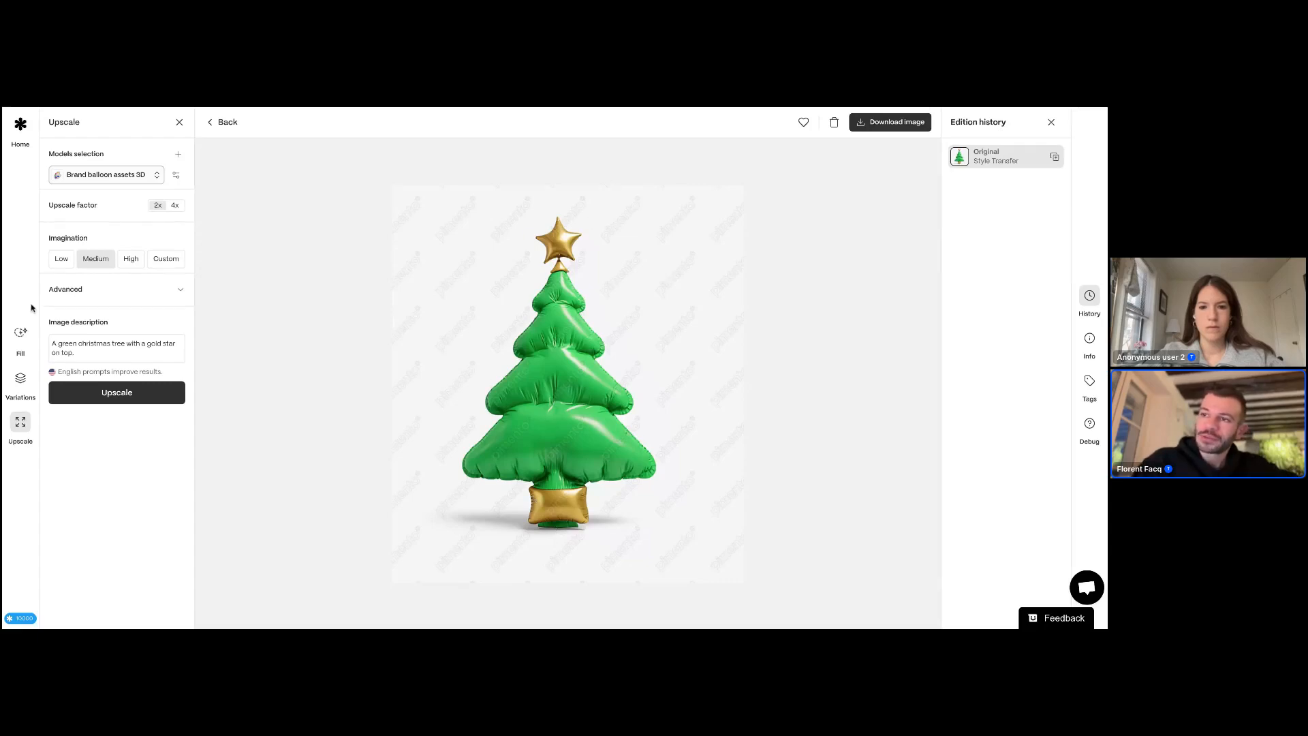
click(64, 263)
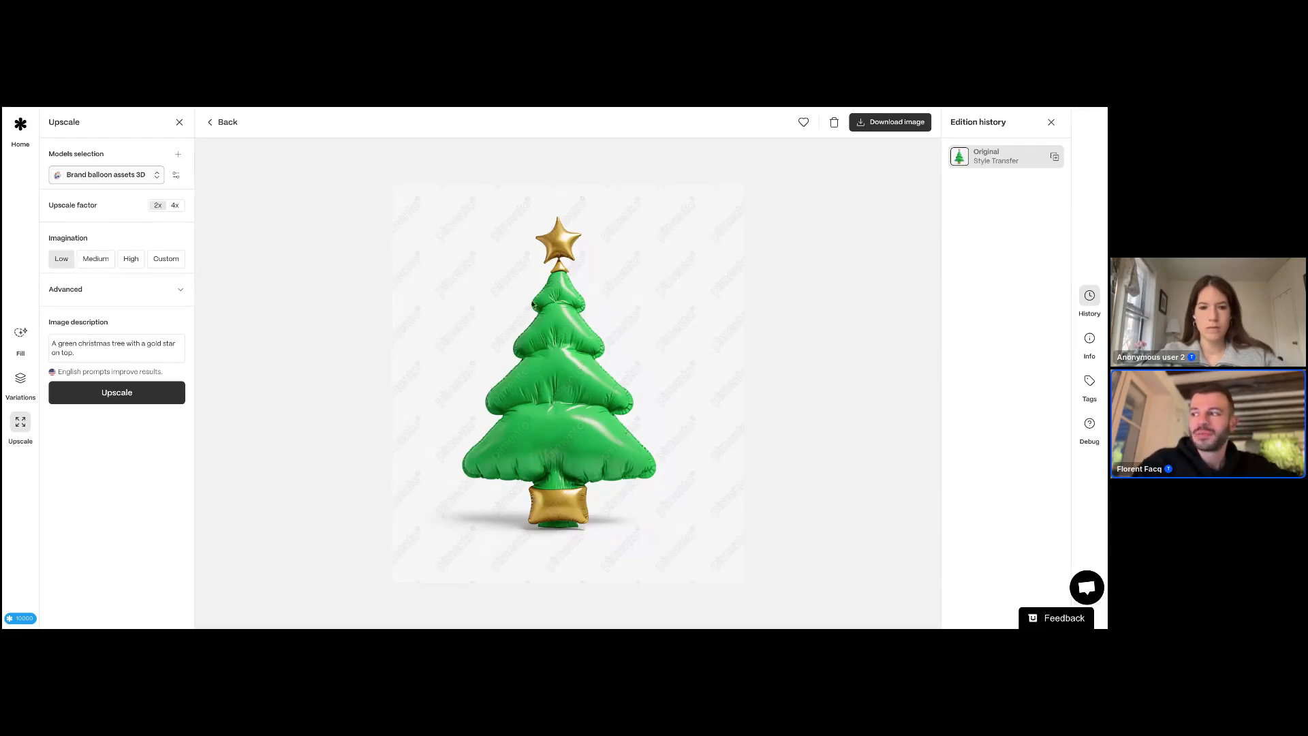
click(587, 338)
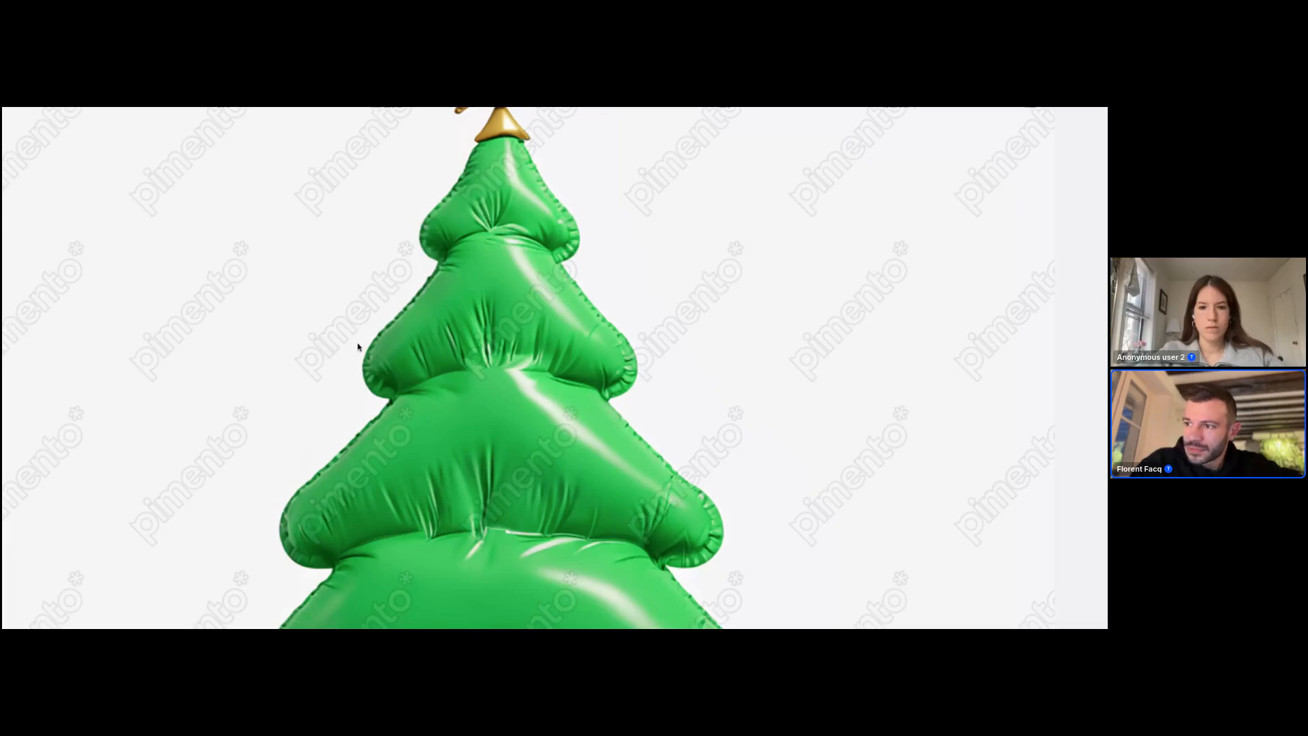
scroll(394, 369, down, 3)
click(394, 371)
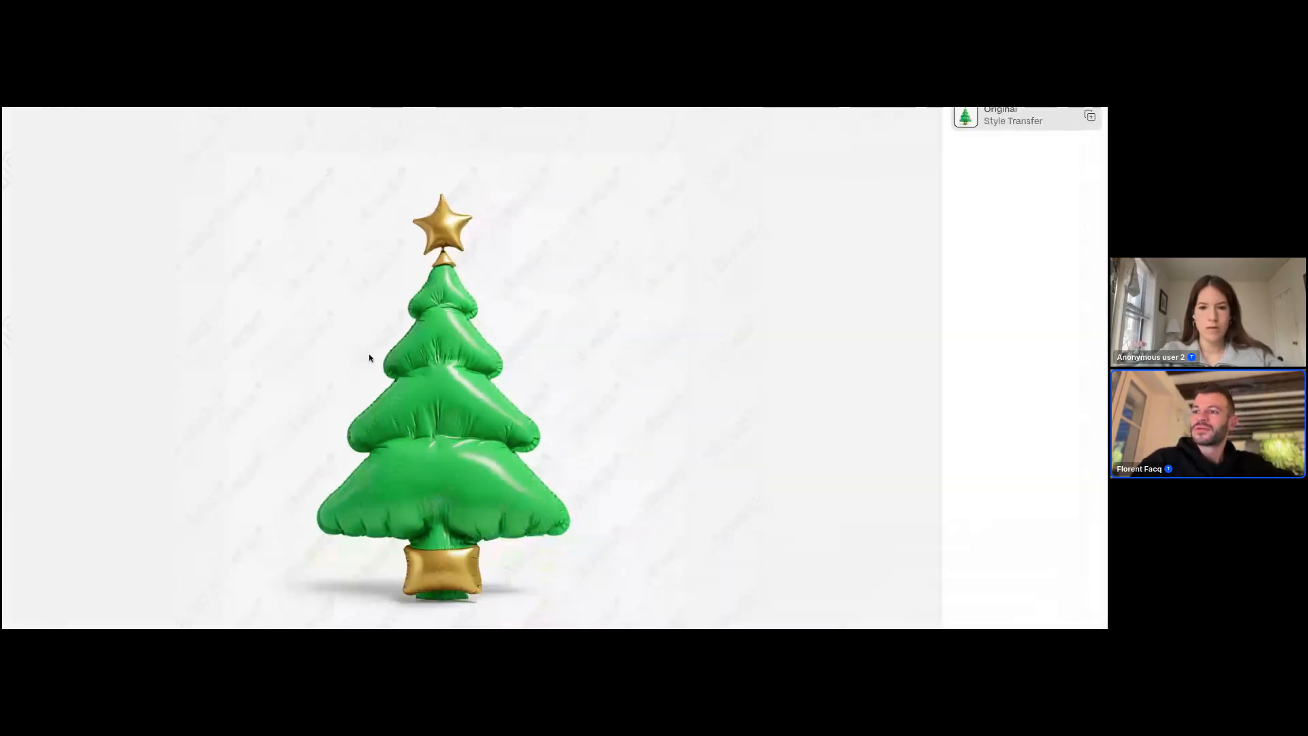
click(113, 394)
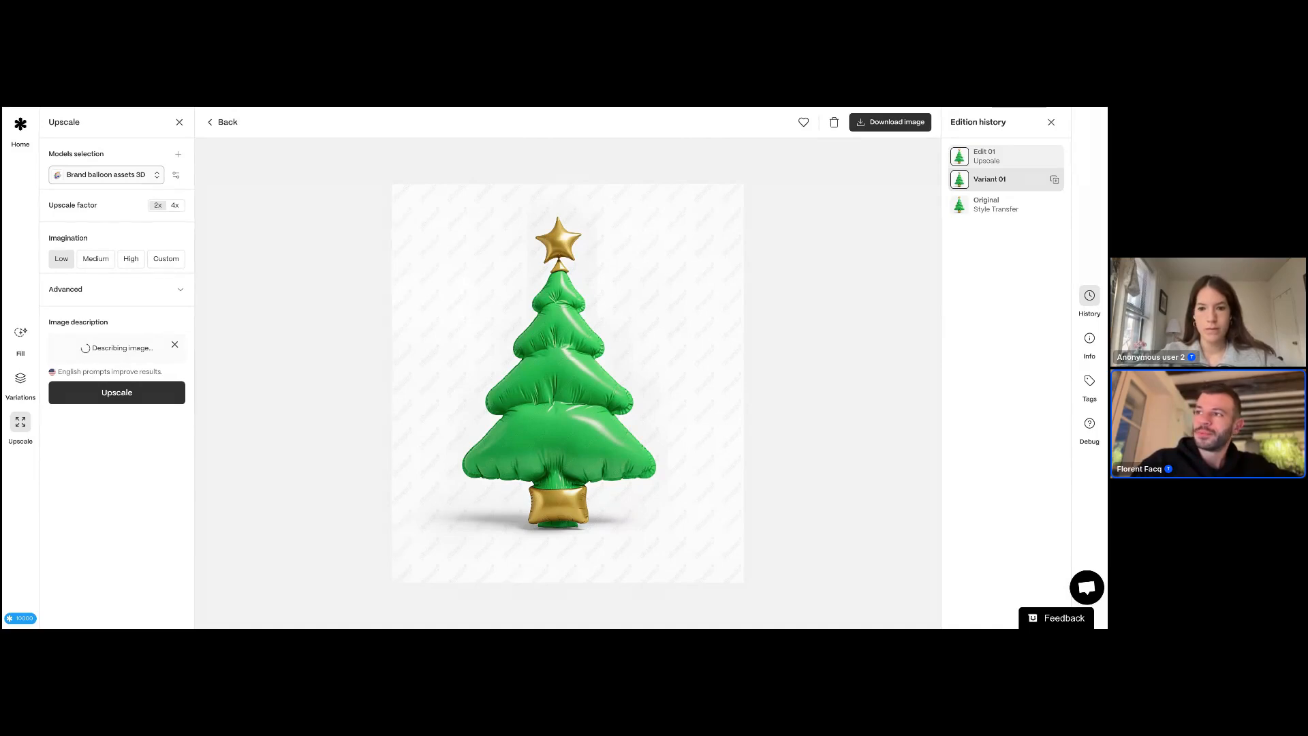
Step: Download the upscaled tree without watermark for 30 credits and return to the gallery
click(890, 122)
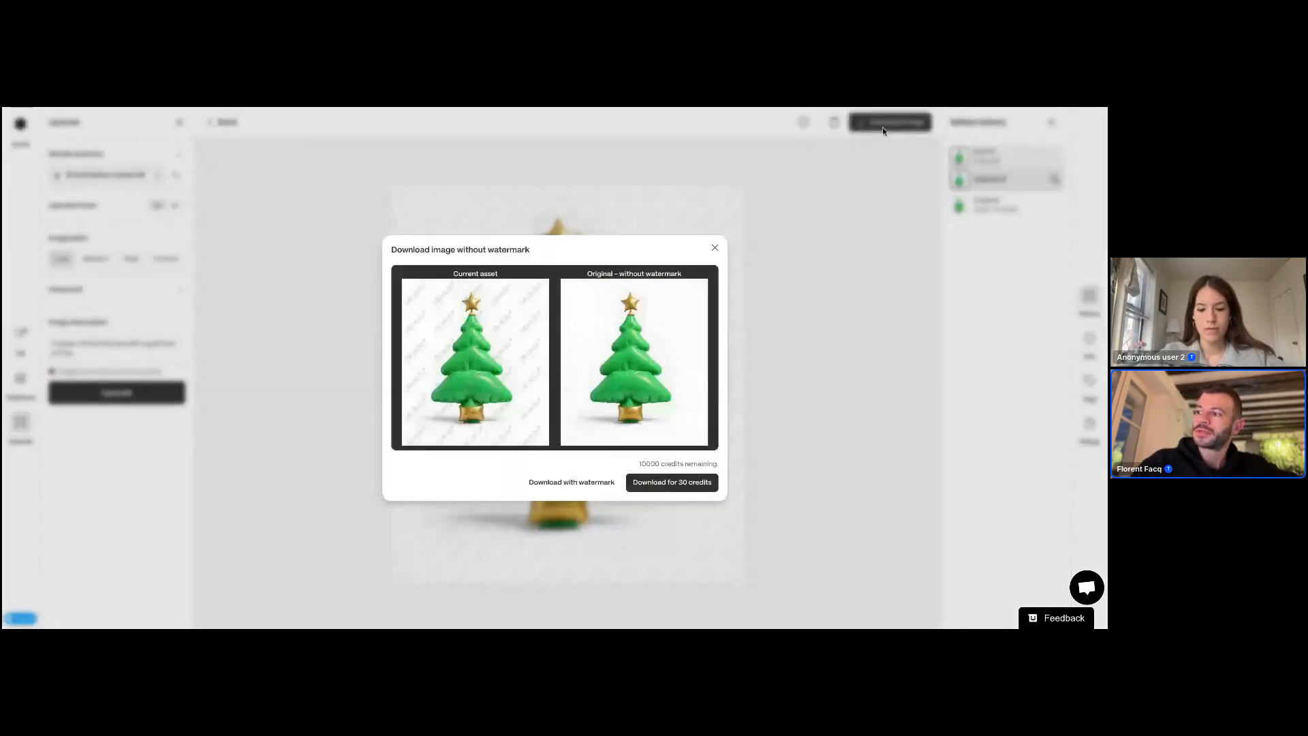
click(683, 492)
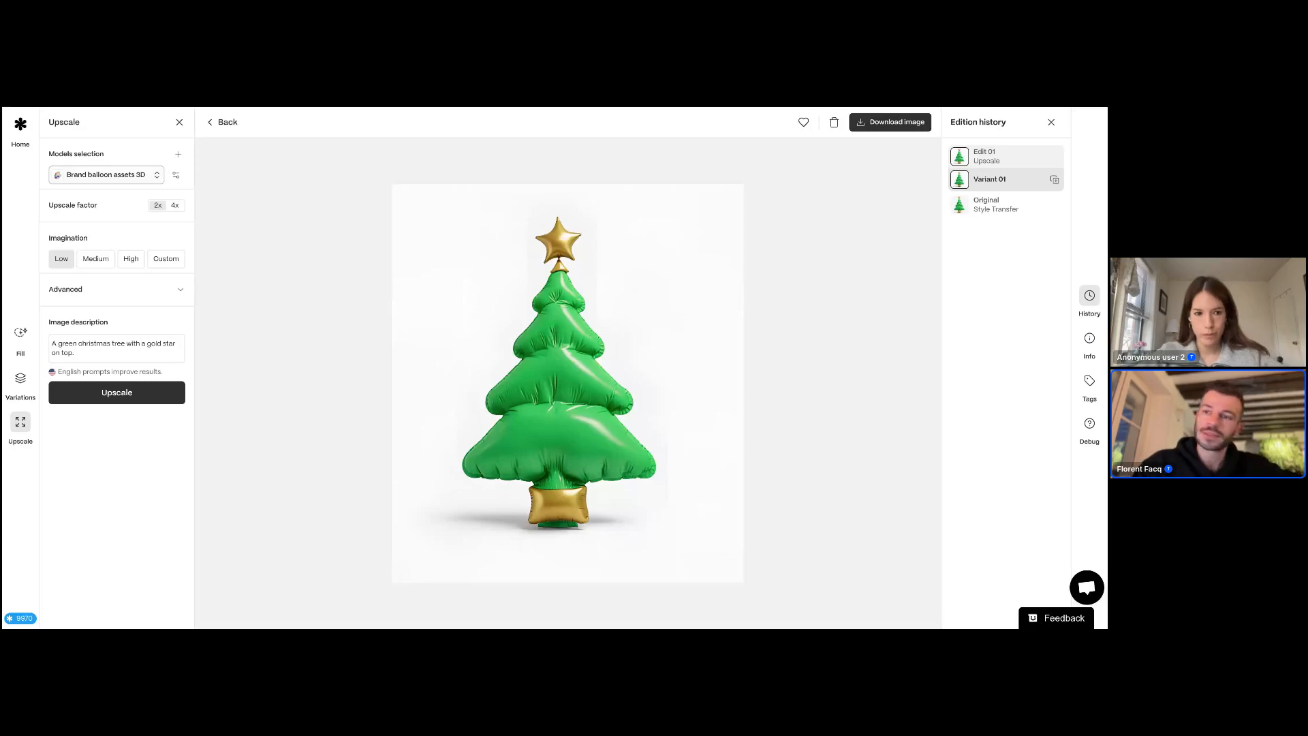
click(228, 122)
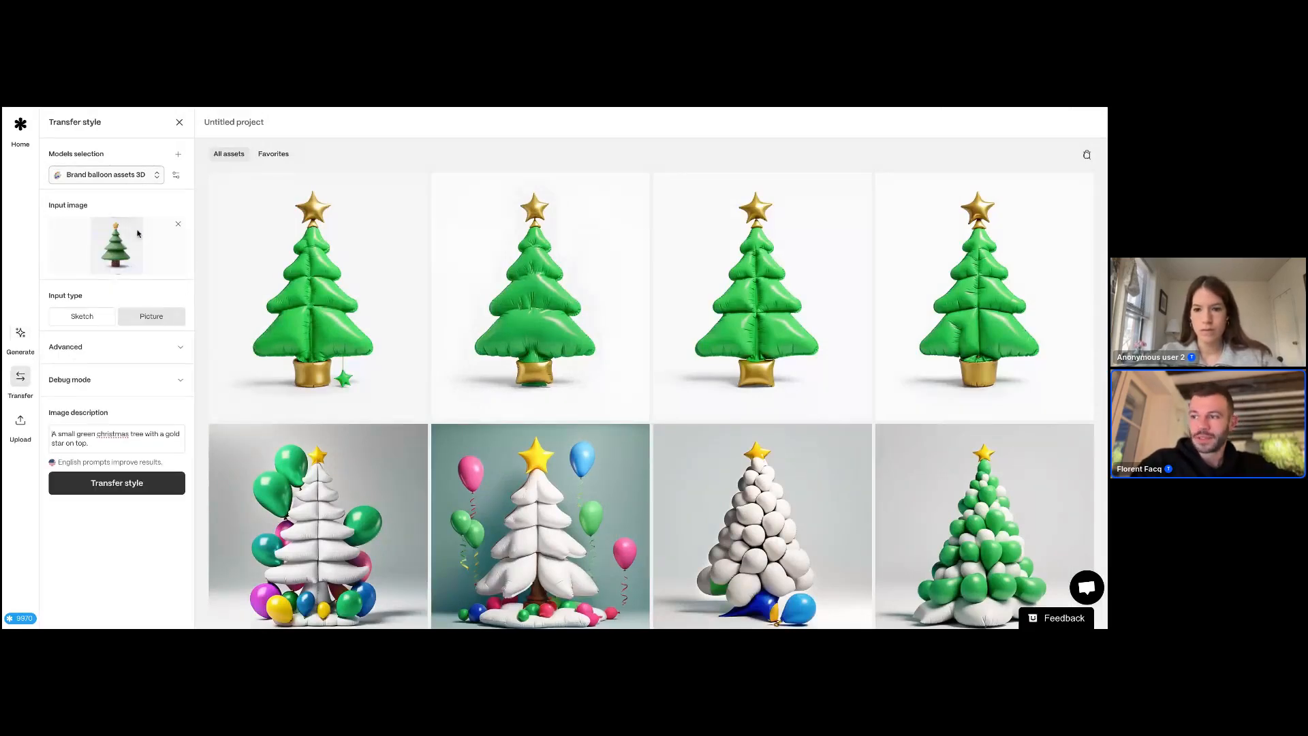
Step: Open the upscaled tree, compare it with the presentation's Henoo slide, advance one slide and return
click(549, 272)
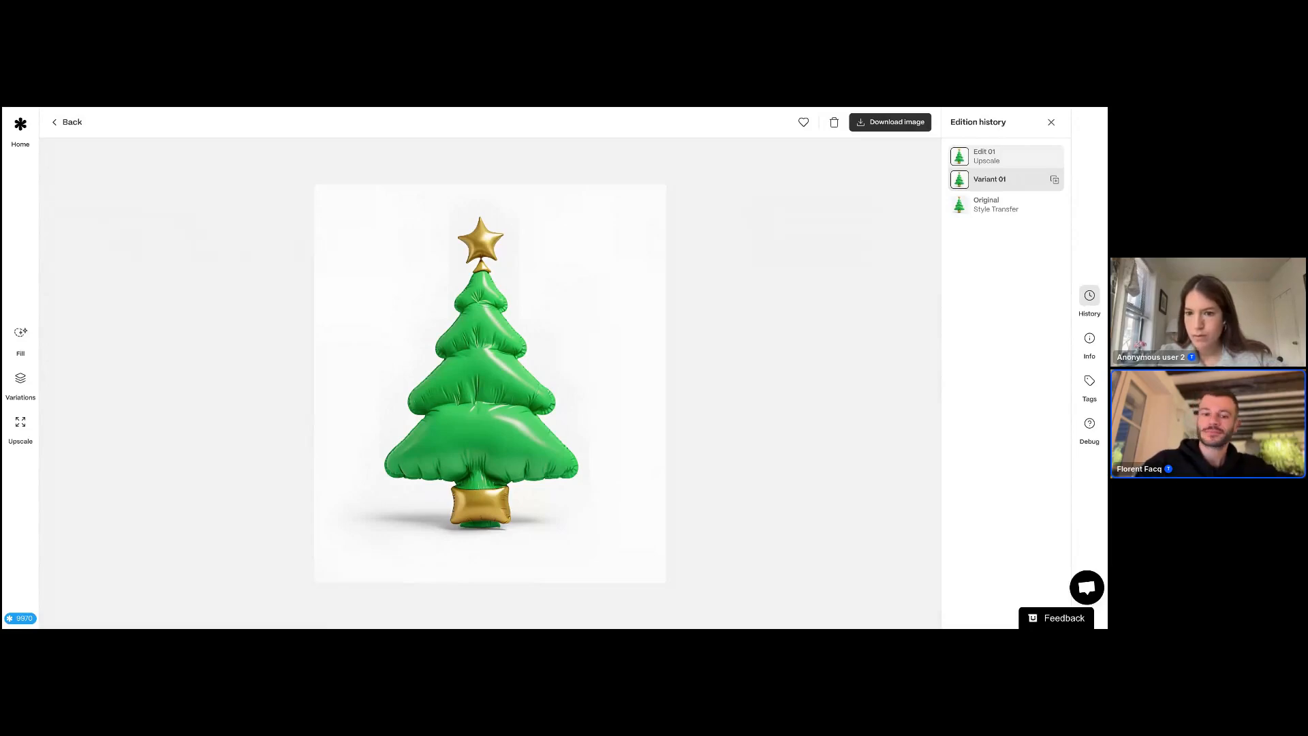
key(ctrl+Tab)
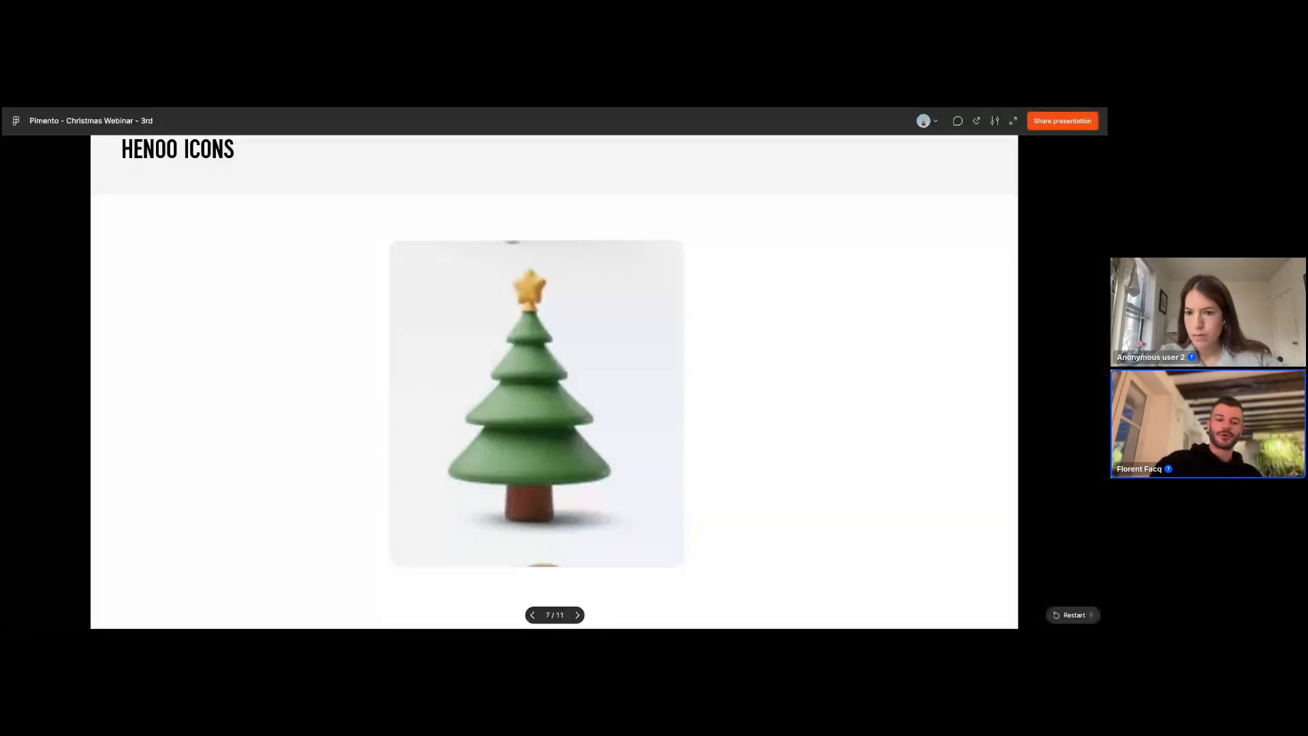
key(Right)
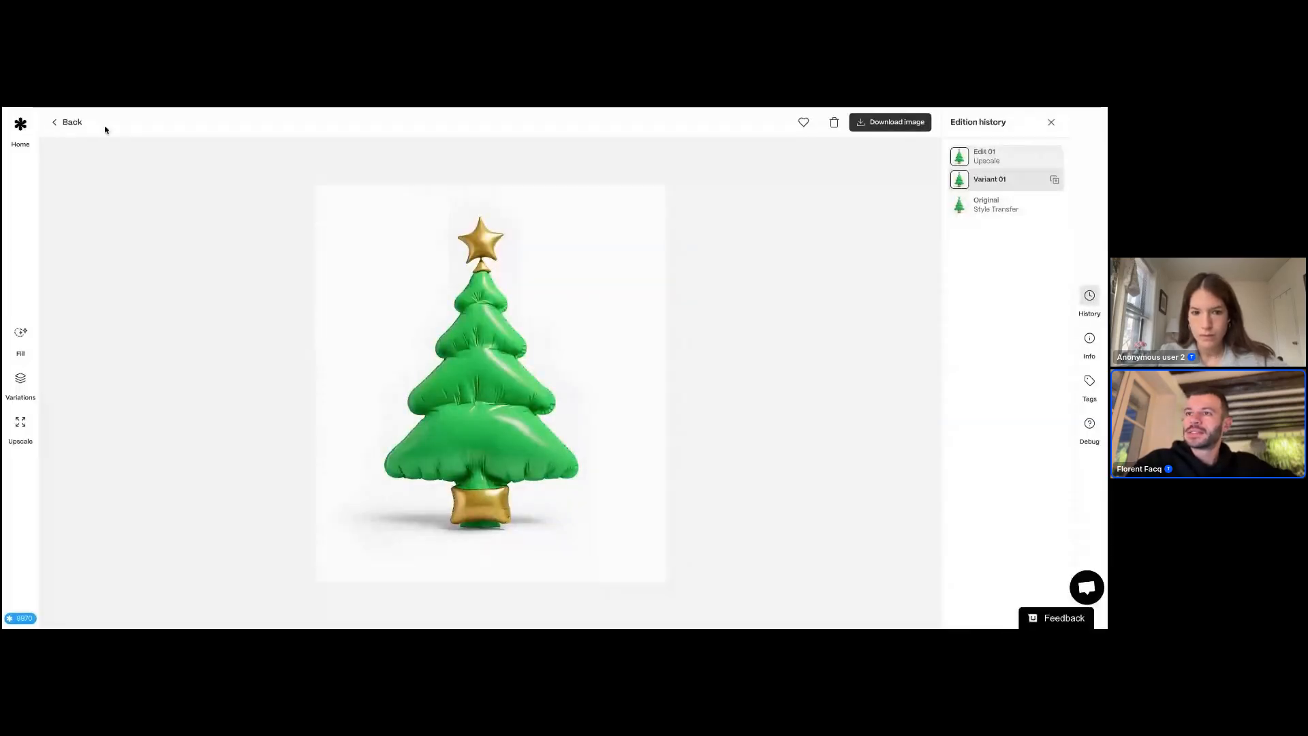
click(67, 127)
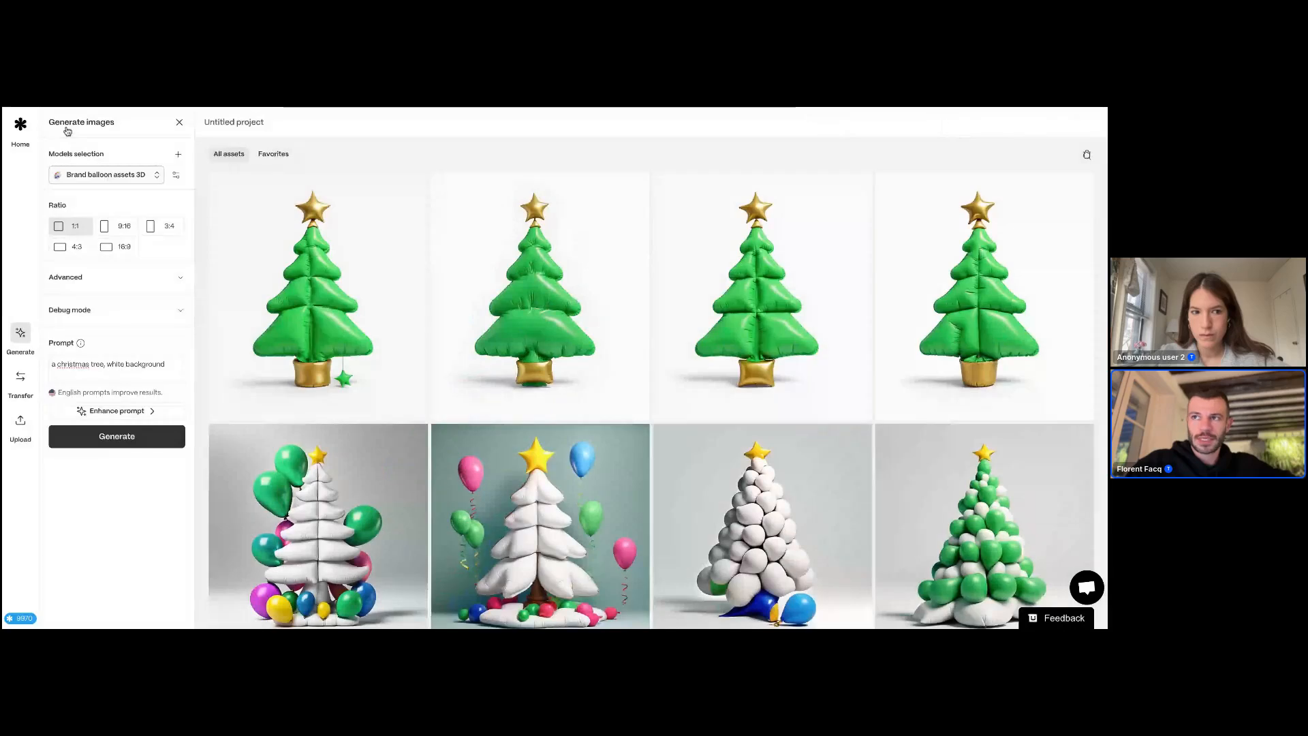
Step: Review the Henoo model's attributes, style additional elements and exclude fields in the model picker, then close it
click(115, 176)
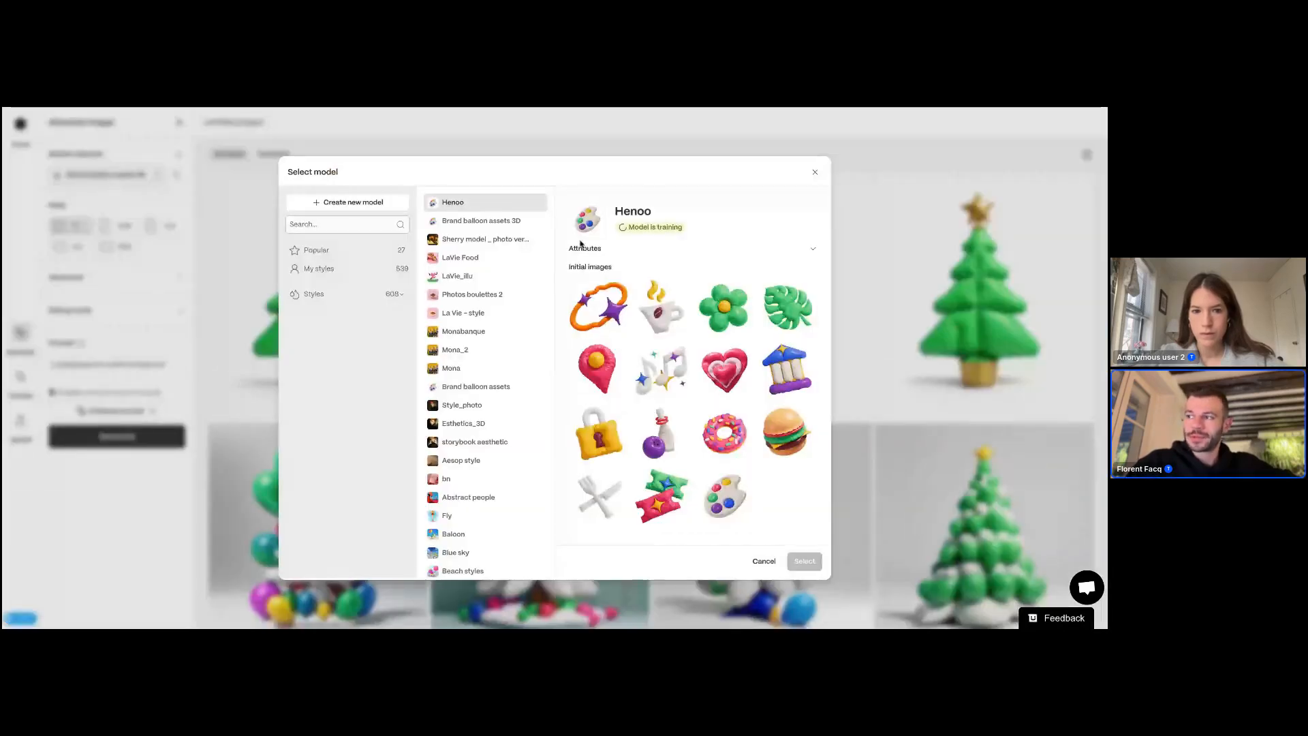
click(587, 251)
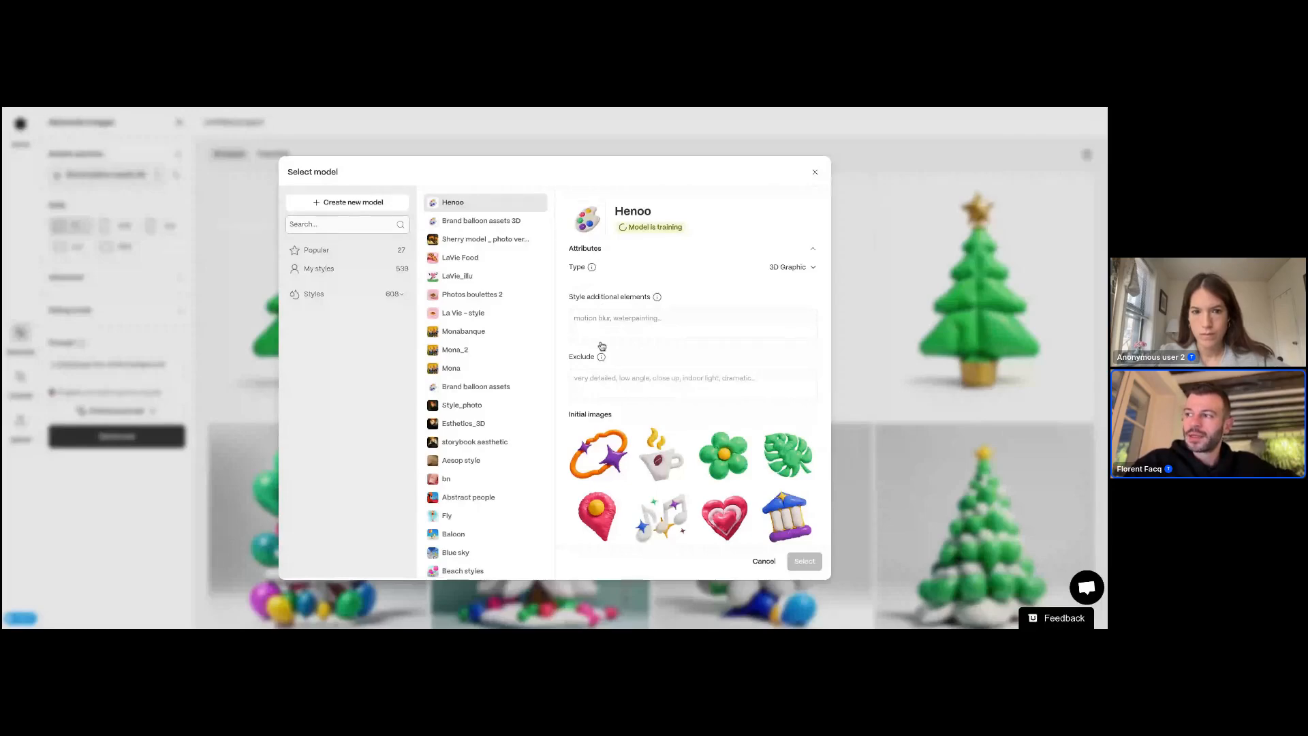
click(585, 323)
click(591, 387)
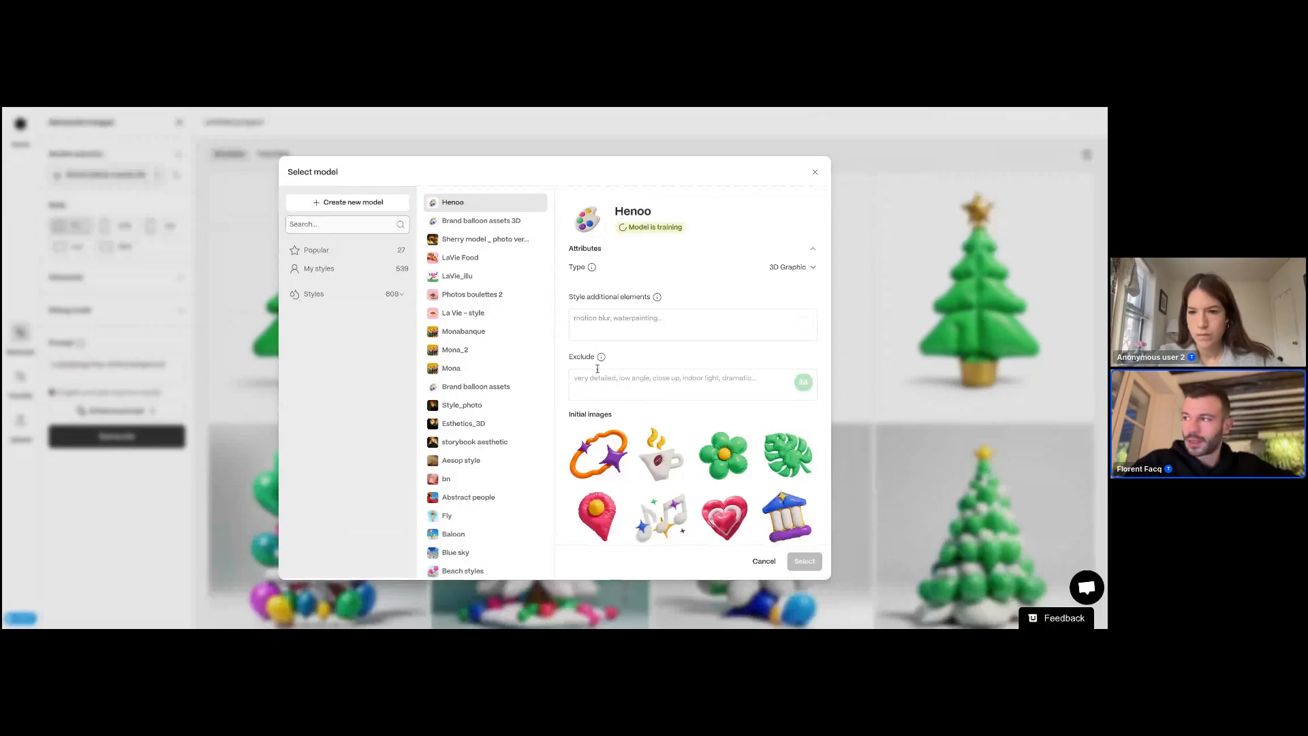
click(619, 317)
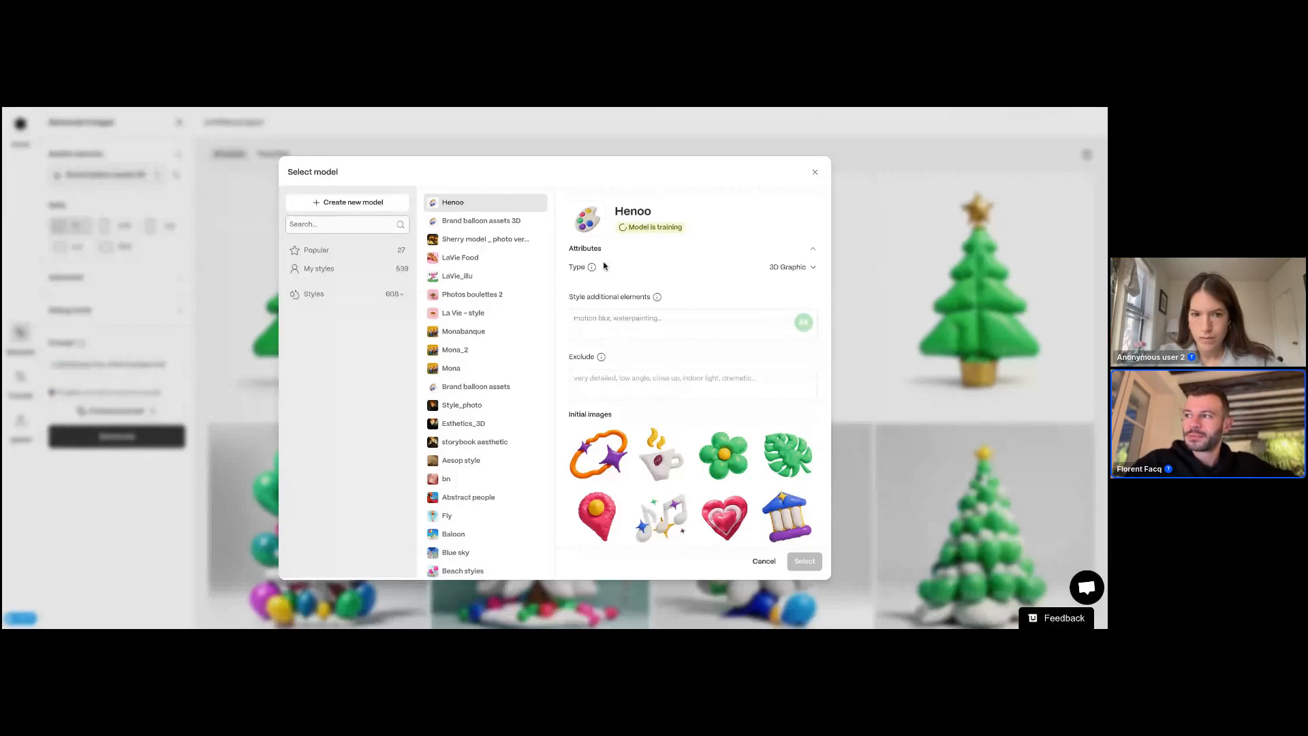
click(587, 250)
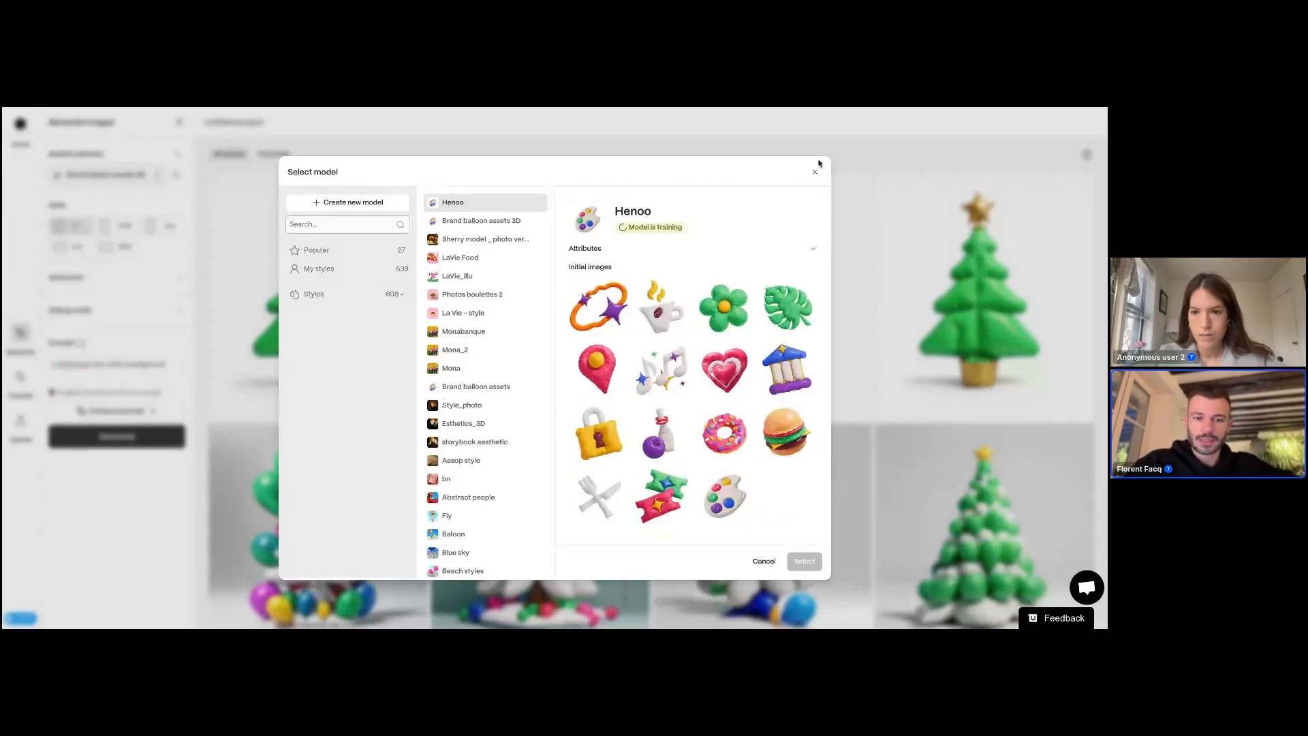
click(816, 173)
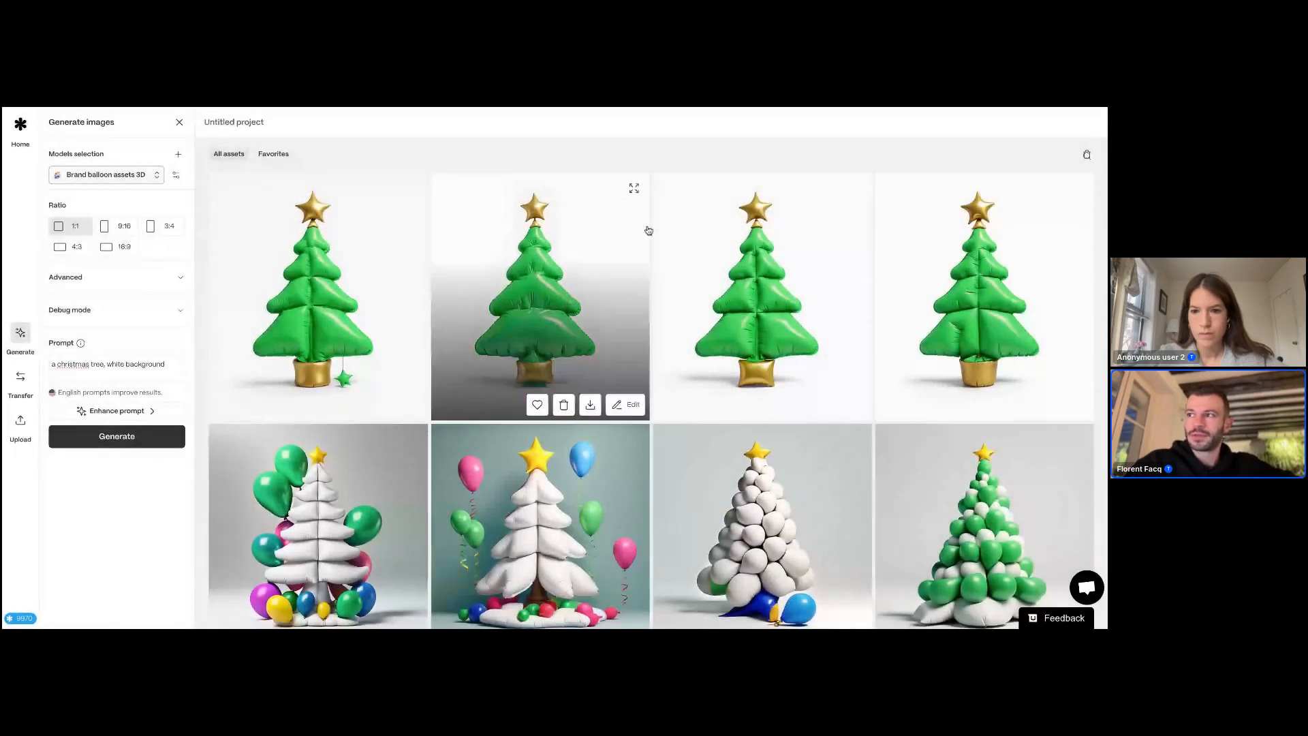
Step: Reopen the model picker and expand the Henoo model's attributes
click(93, 176)
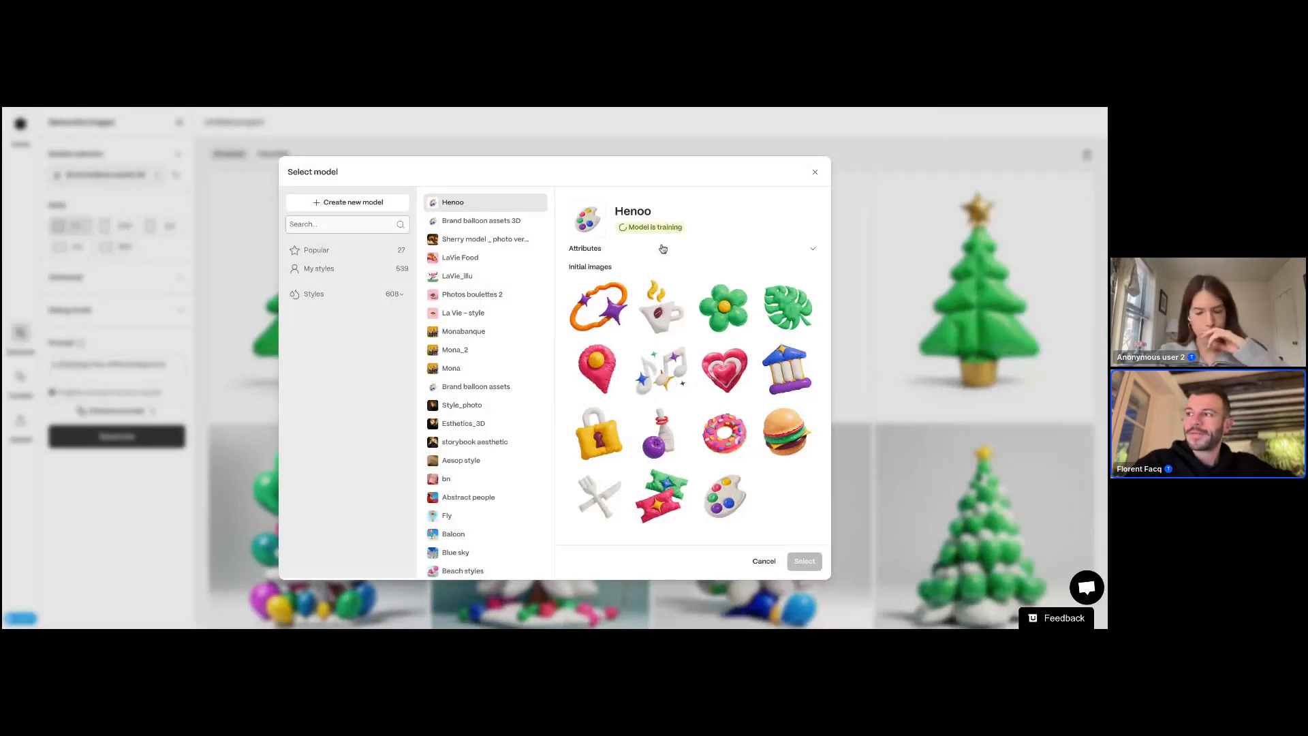
click(585, 248)
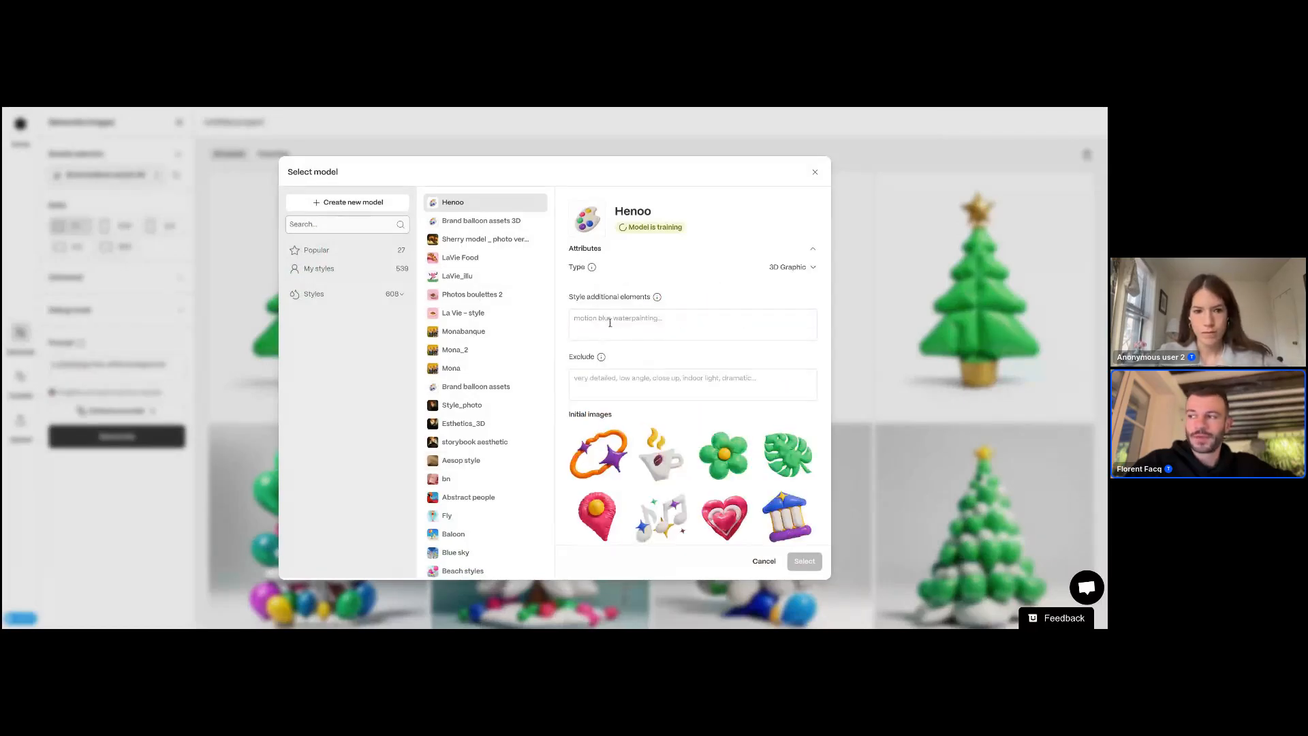